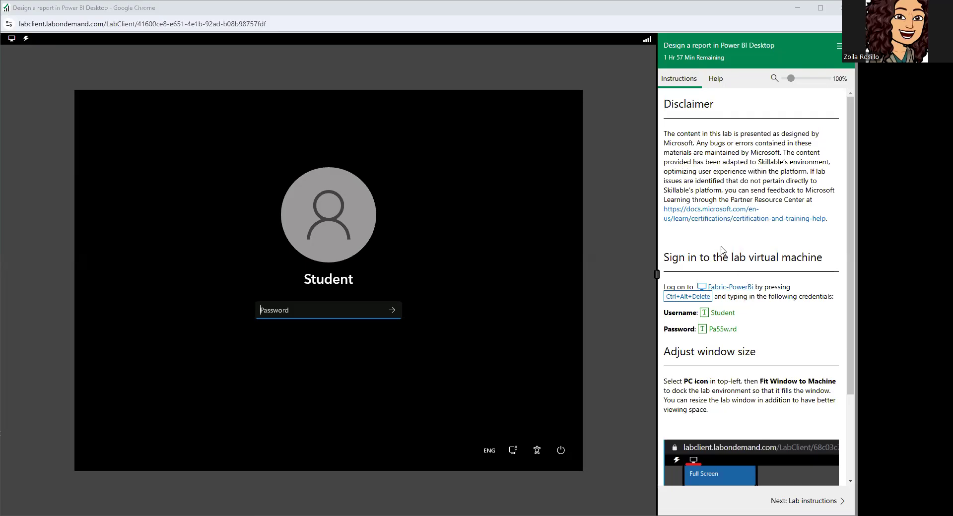
Sign in to the lab virtual machine by entering the account password given in the lab instructions.
scroll(722, 250, "down", 2)
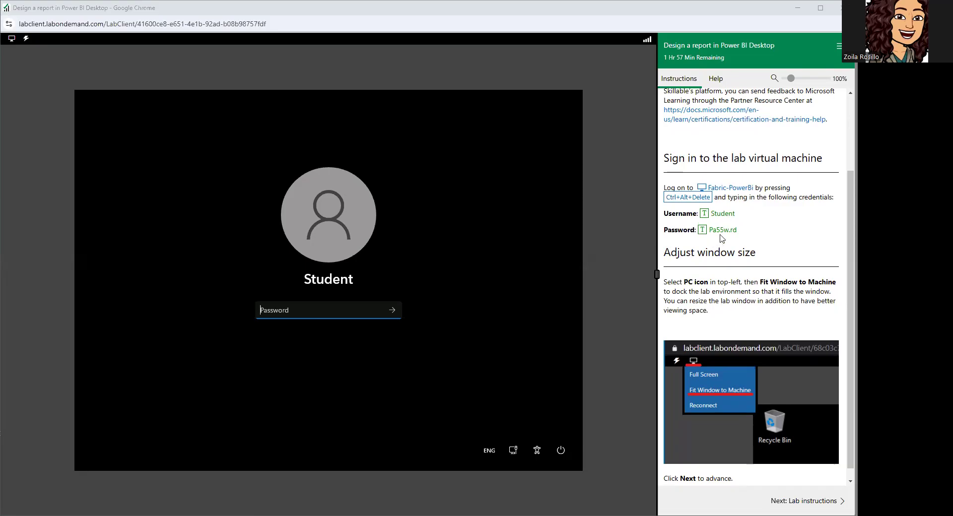
left_click(277, 310)
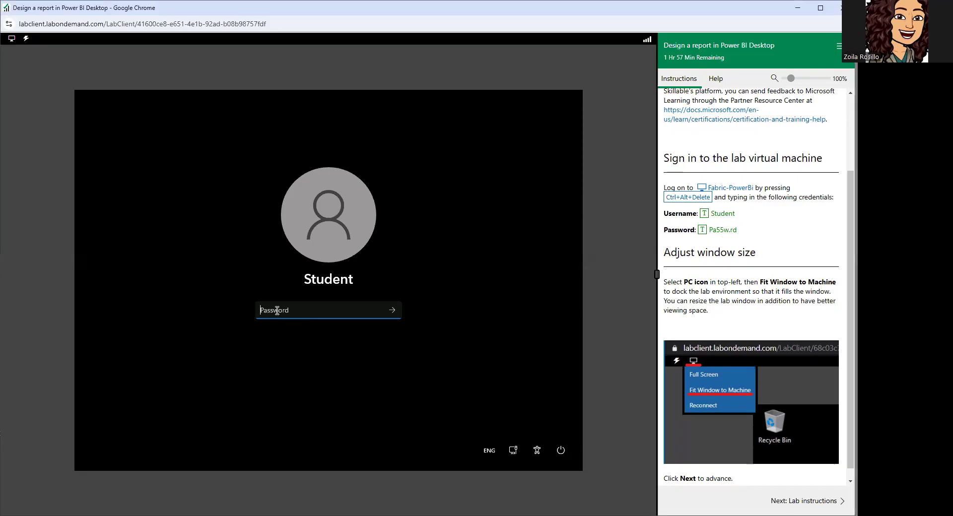
type("Pa55w.rd")
key("Return")
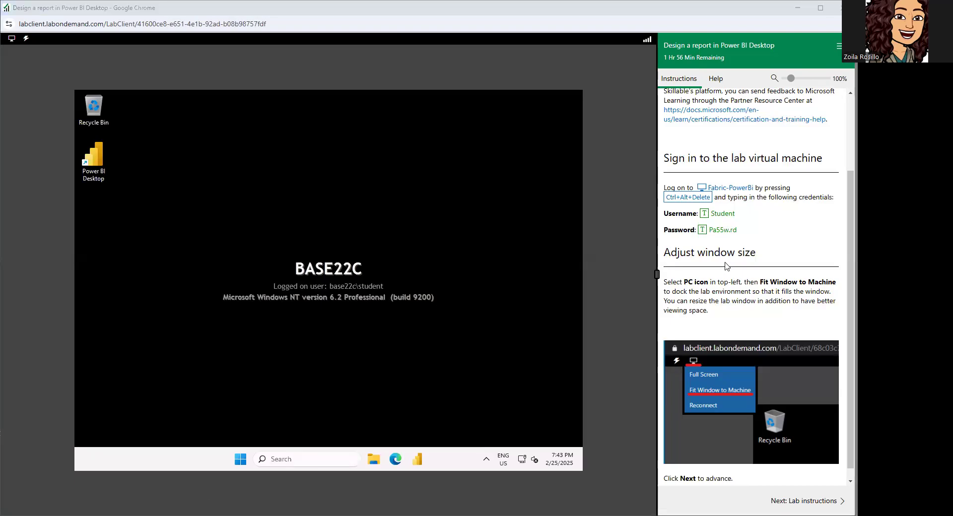
Widen the virtual machine's area beside the instructions and advance to the Lab instructions page.
scroll(726, 265, "down", 1)
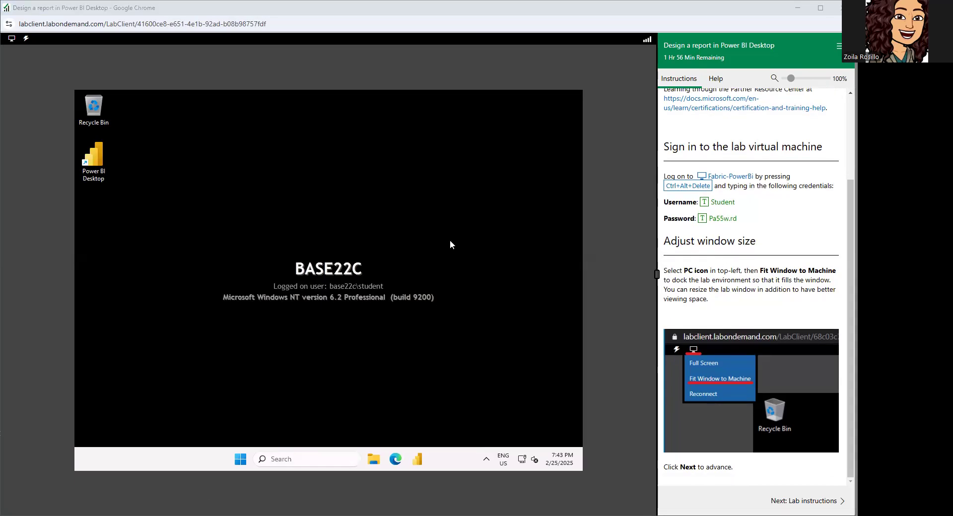
left_click(13, 40)
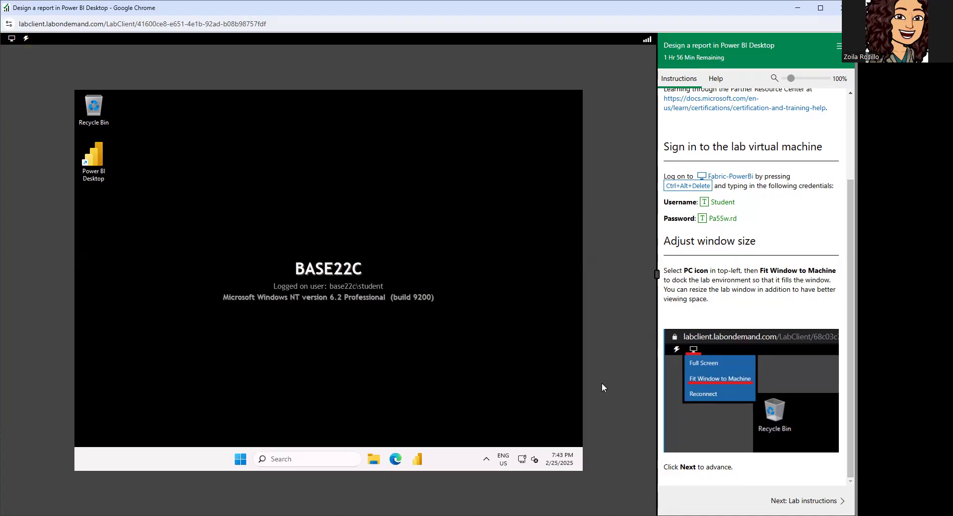
left_click_drag(656, 274, 685, 277)
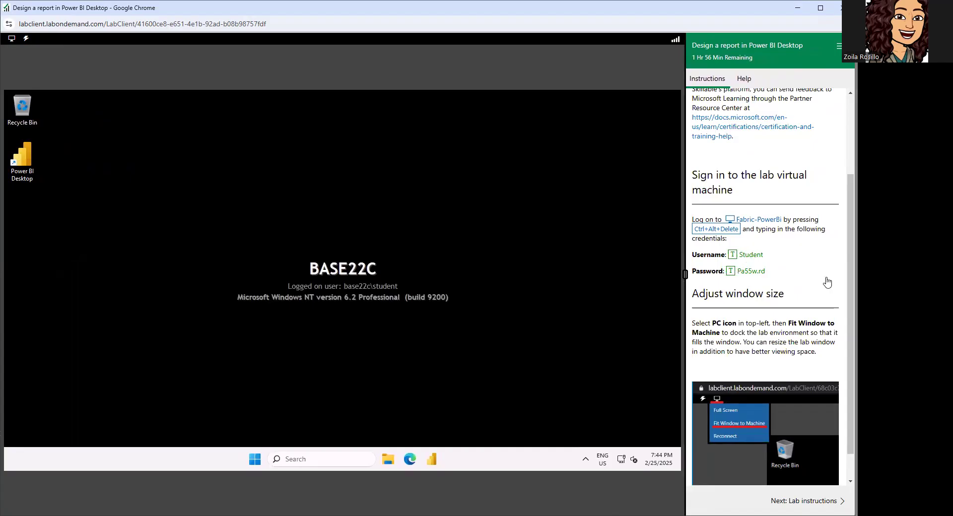
scroll(749, 303, "down", 1)
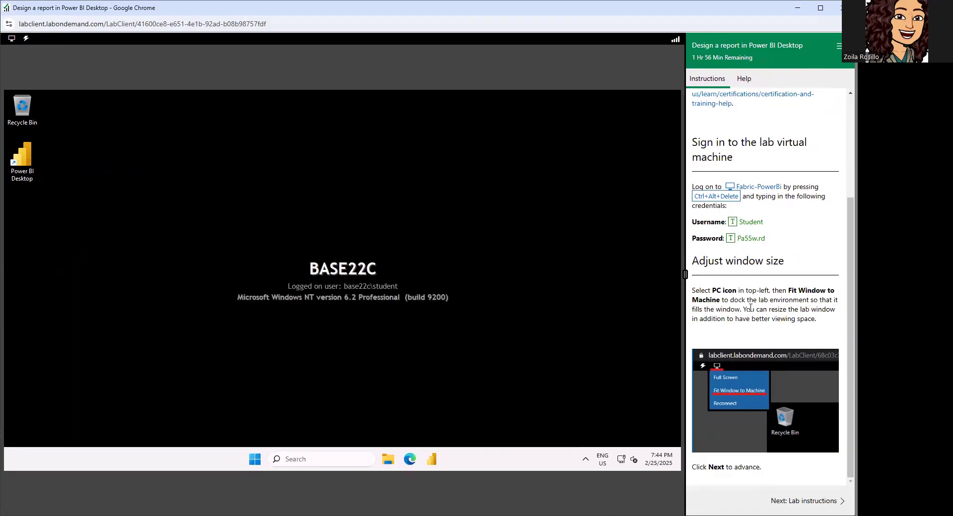
left_click(789, 503)
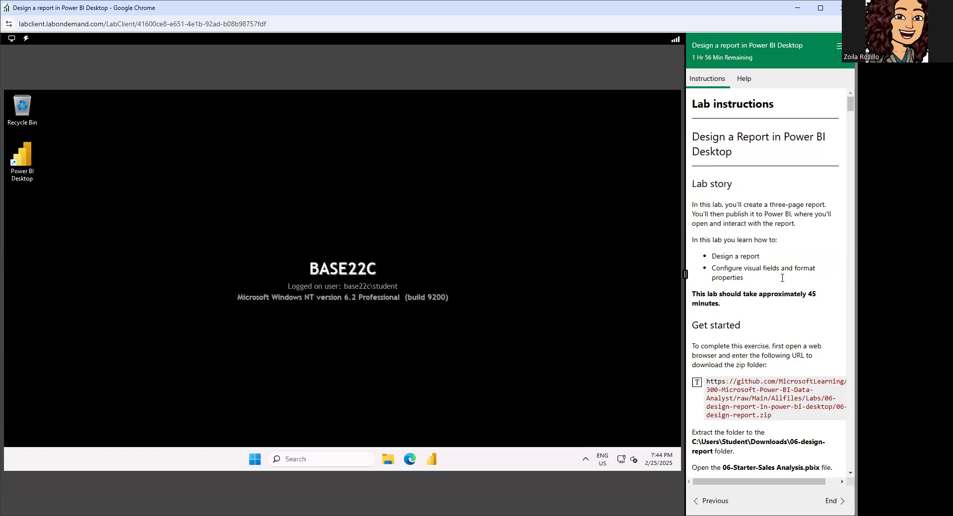
Open Microsoft Edge in the virtual machine and download 06-design-report.zip from the GitHub address in the Get started instructions.
scroll(782, 278, "down", 3)
scroll(754, 208, "up", 2)
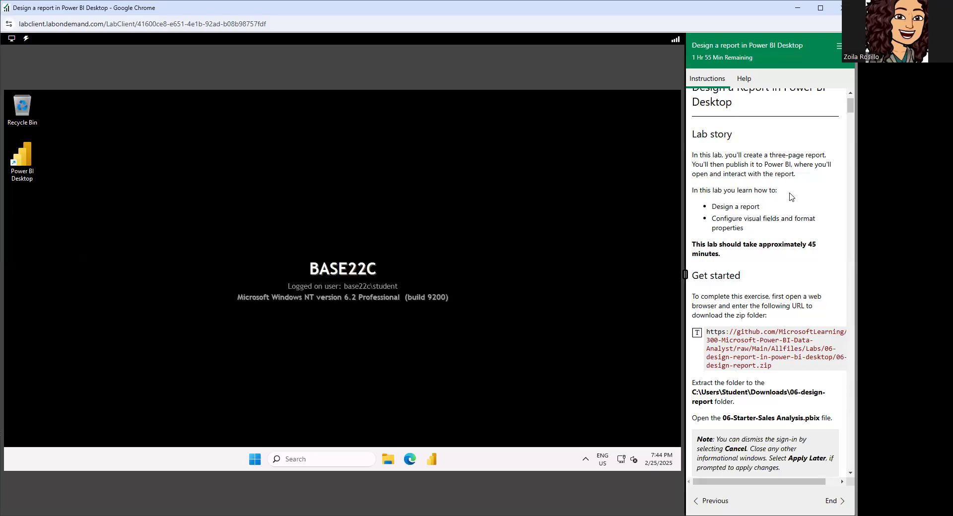
scroll(772, 215, "down", 2)
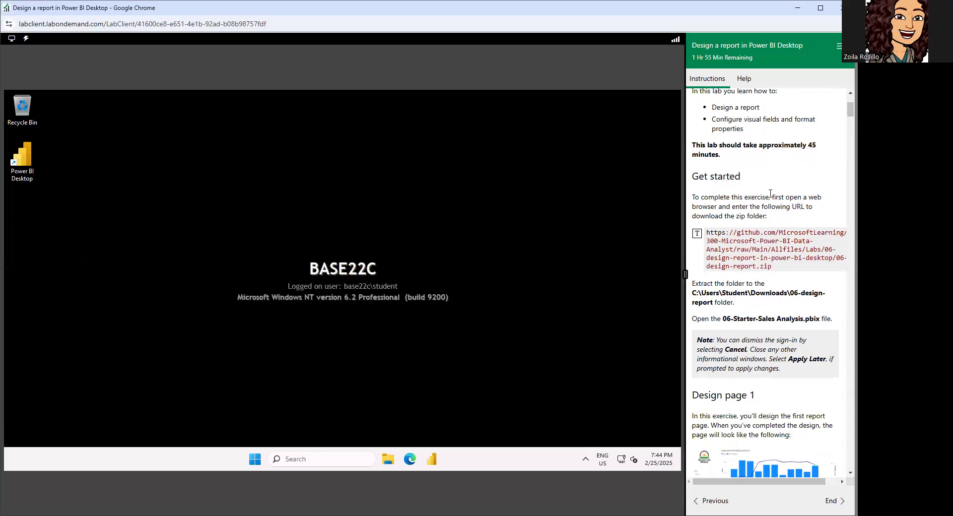
scroll(770, 193, "down", 1)
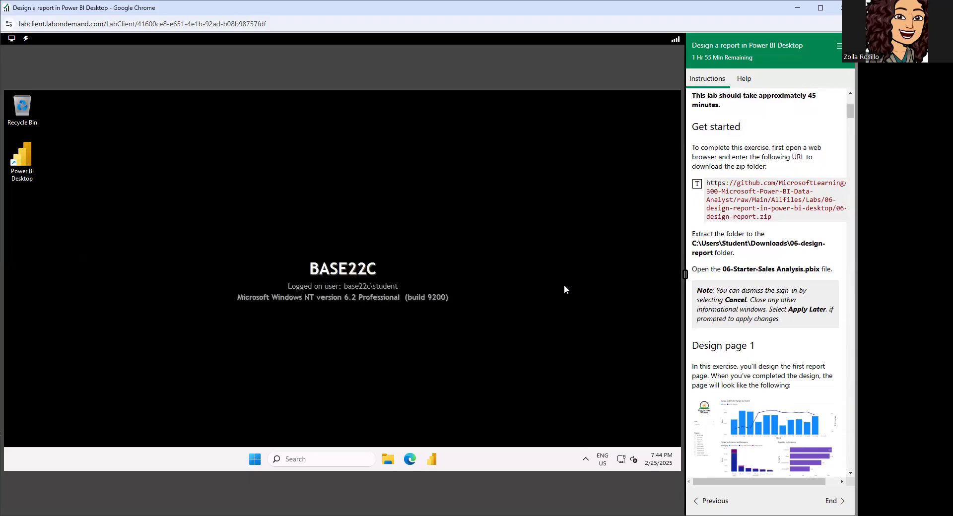
left_click(410, 459)
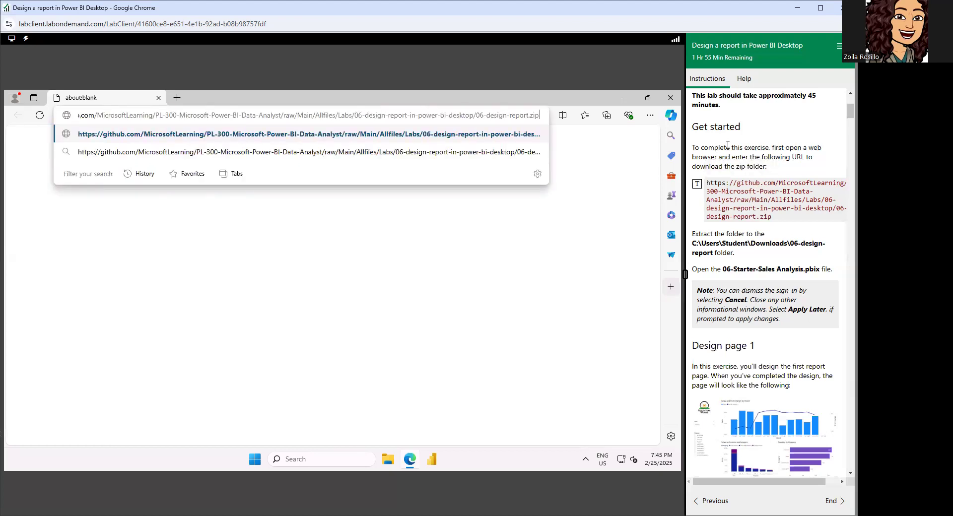
key("Return")
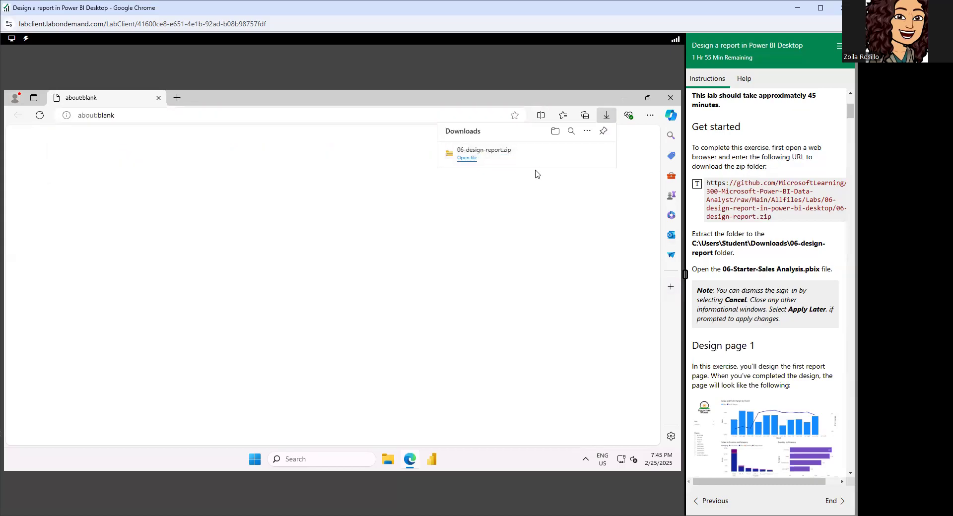
Open the downloaded 06-design-report.zip and extract all its files to C:\Users\Student\Downloads\06-design-report.
left_click(476, 156)
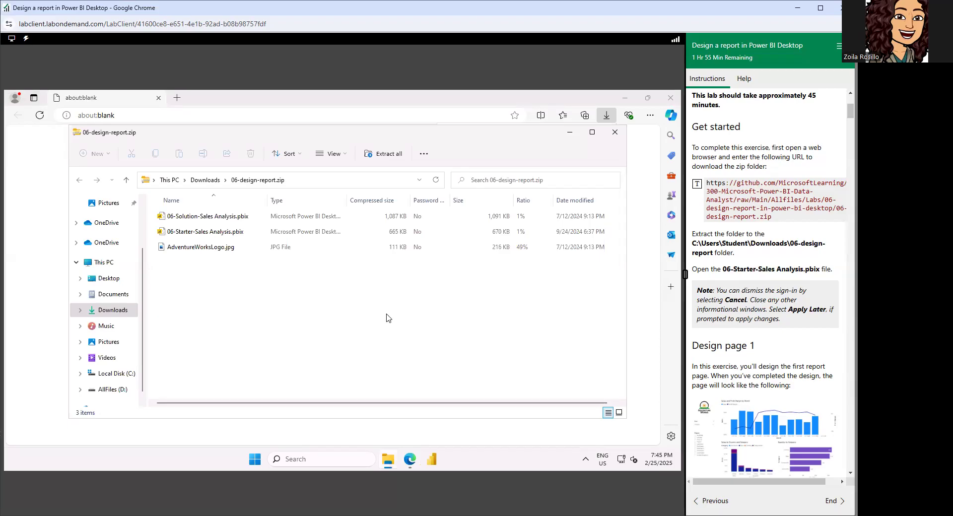
left_click(387, 154)
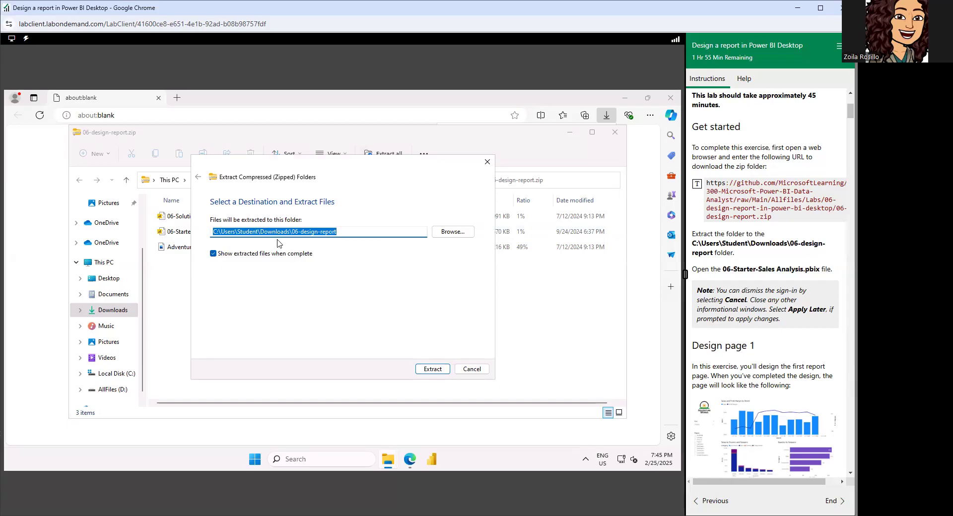
left_click(420, 373)
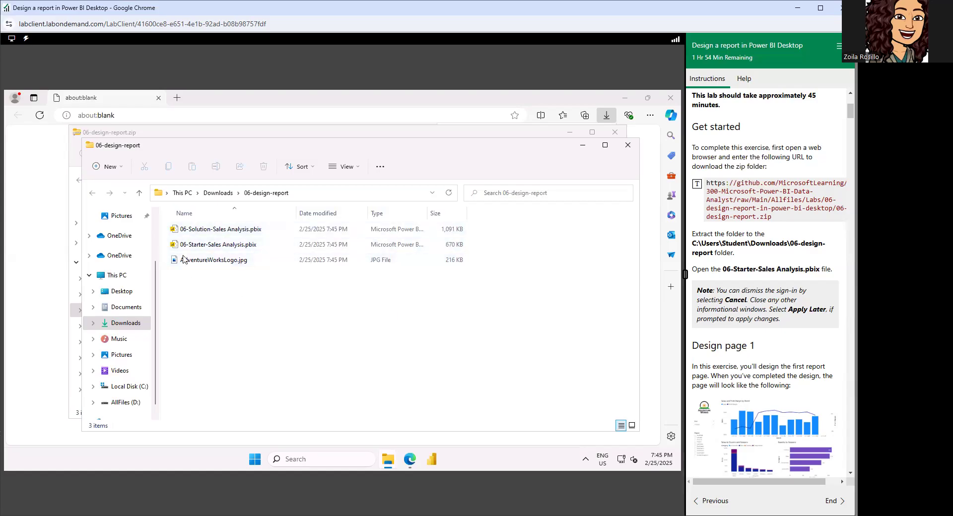
Open the extracted 06-Starter-Sales Analysis.pbix file in Power BI Desktop.
scroll(772, 241, "down", 2)
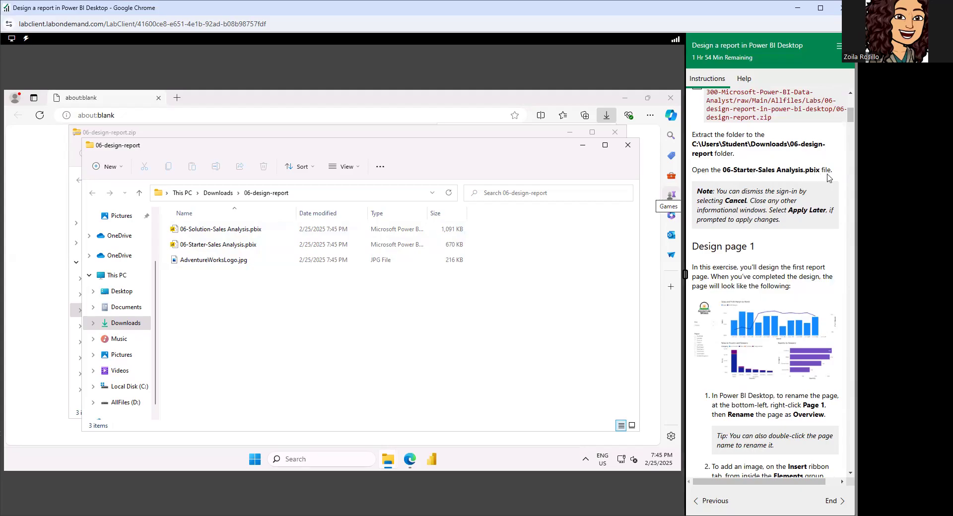
left_click(230, 249)
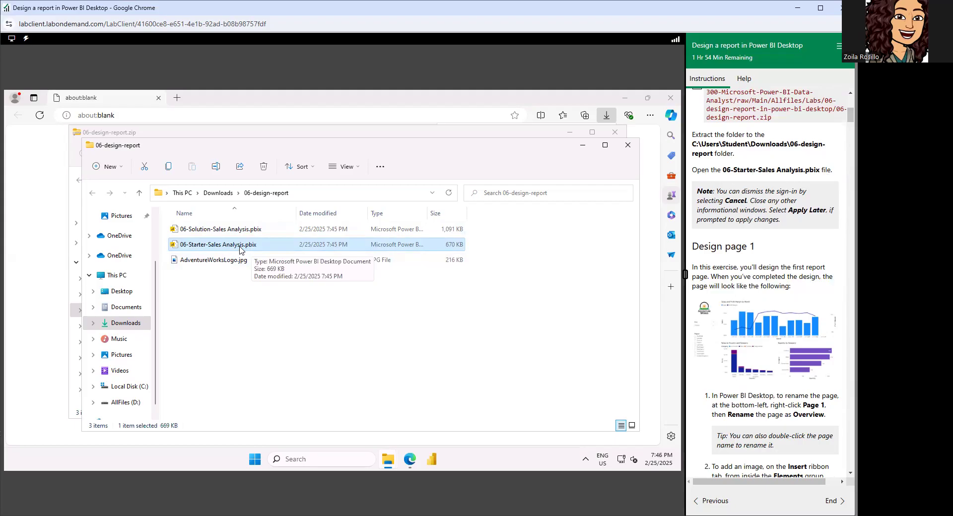
double_click(240, 249)
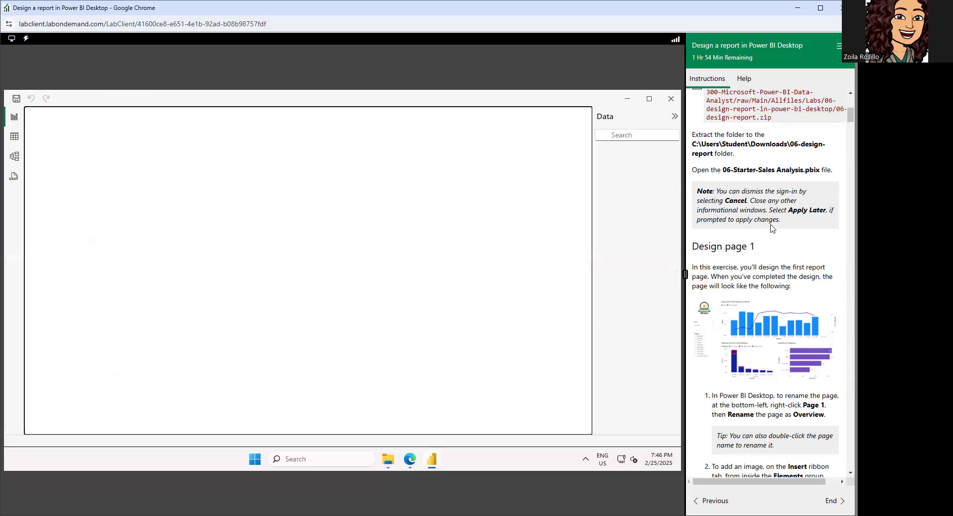
Dismiss the Collaborate and share notice and rename report Page 1 as Overview.
scroll(772, 229, "down", 2)
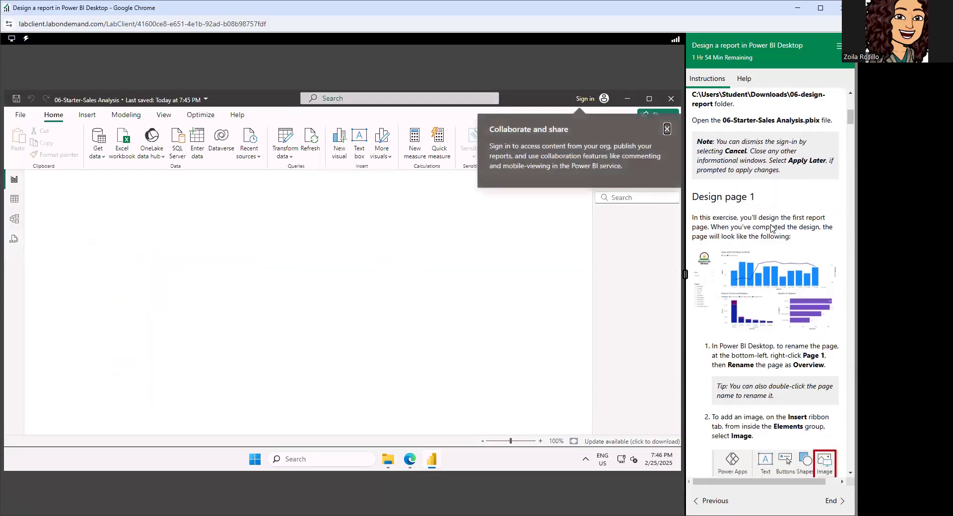
scroll(772, 228, "down", 1)
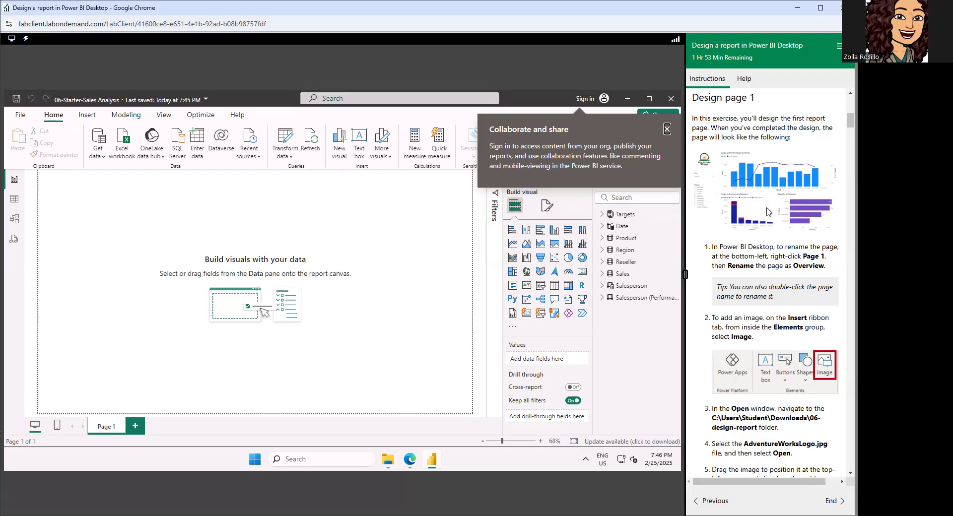
scroll(770, 222, "down", 2)
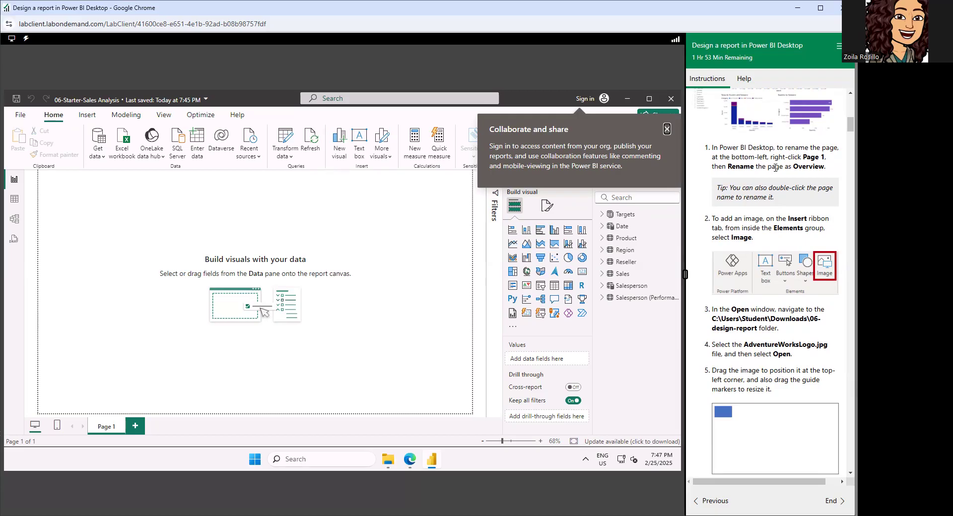
left_click(666, 129)
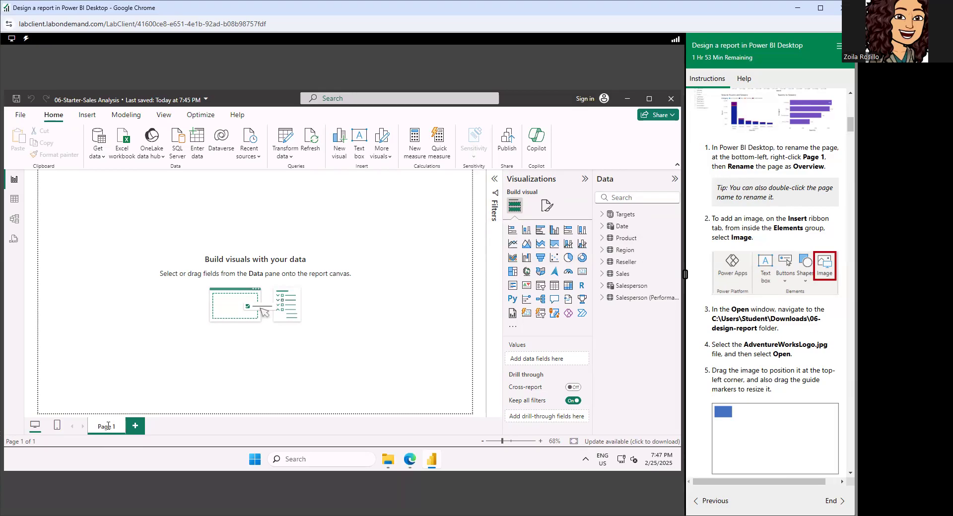
key("BackSpace")
key("BackSpace")
key("BackSpace")
key("BackSpace")
type("Overview")
key("Return")
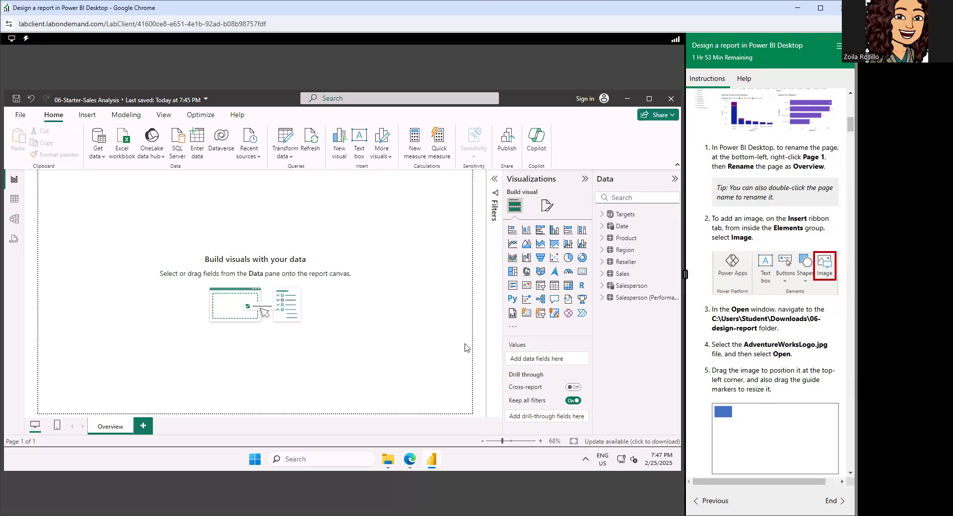
Insert the AdventureWorksLogo.jpg image from the 06-design-report folder on the Overview page.
scroll(750, 221, "down", 1)
scroll(750, 220, "down", 1)
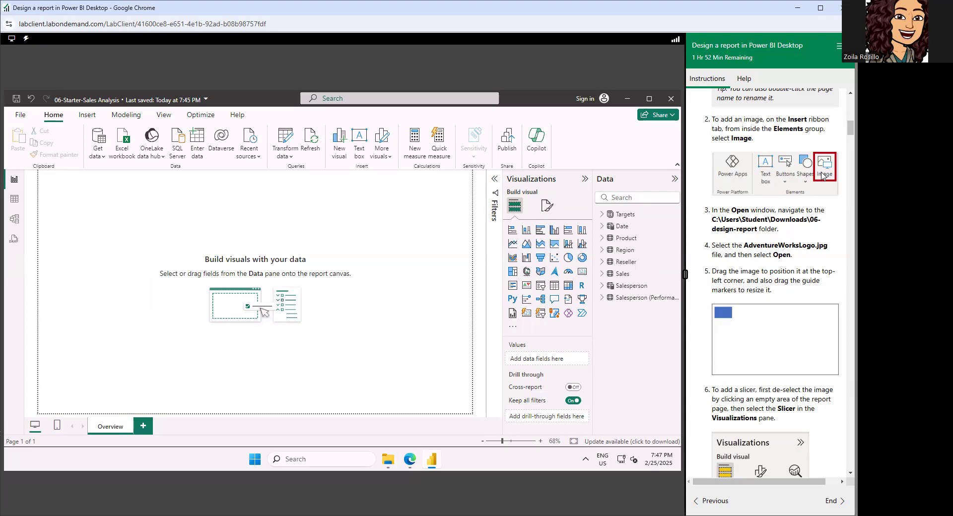
left_click(83, 118)
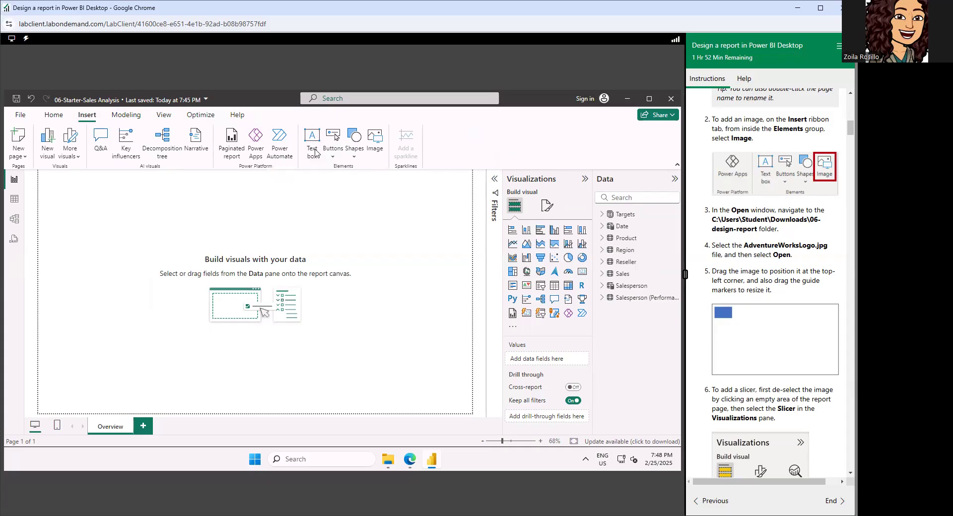
left_click(378, 140)
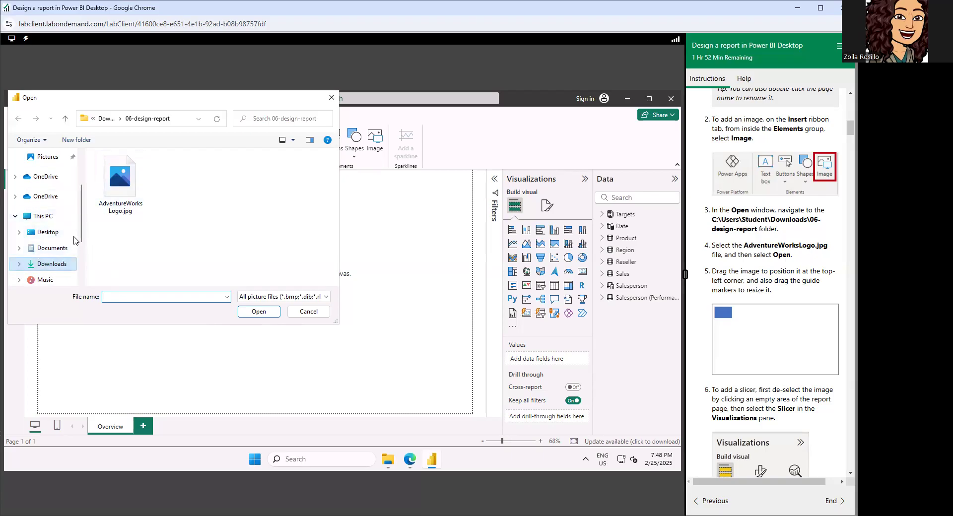
left_click(117, 191)
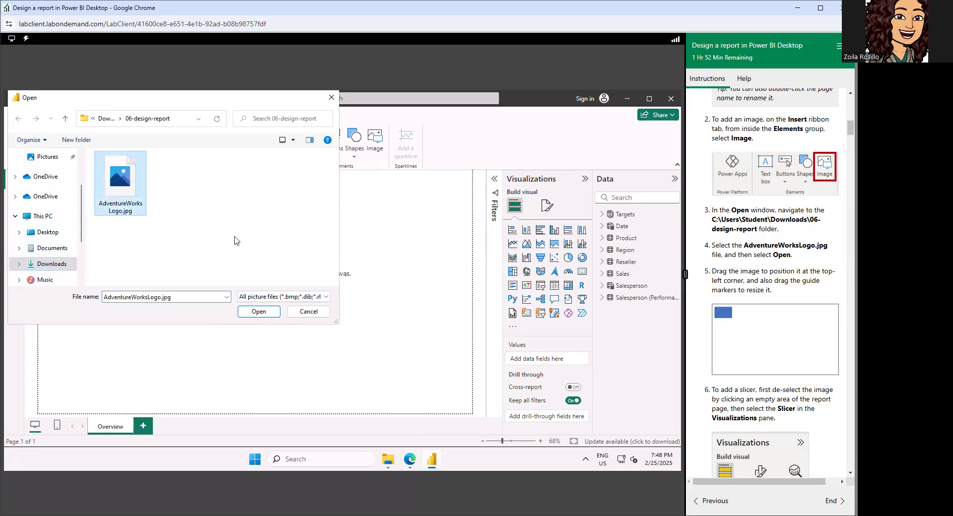
left_click(259, 312)
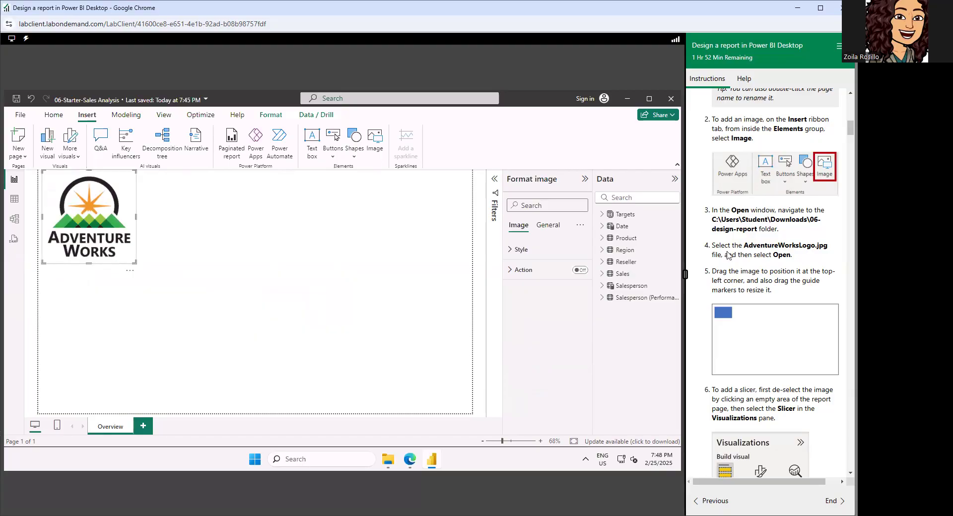
Move the Adventure Works logo into the report page's top-left corner and shrink it slightly.
scroll(784, 228, "down", 1)
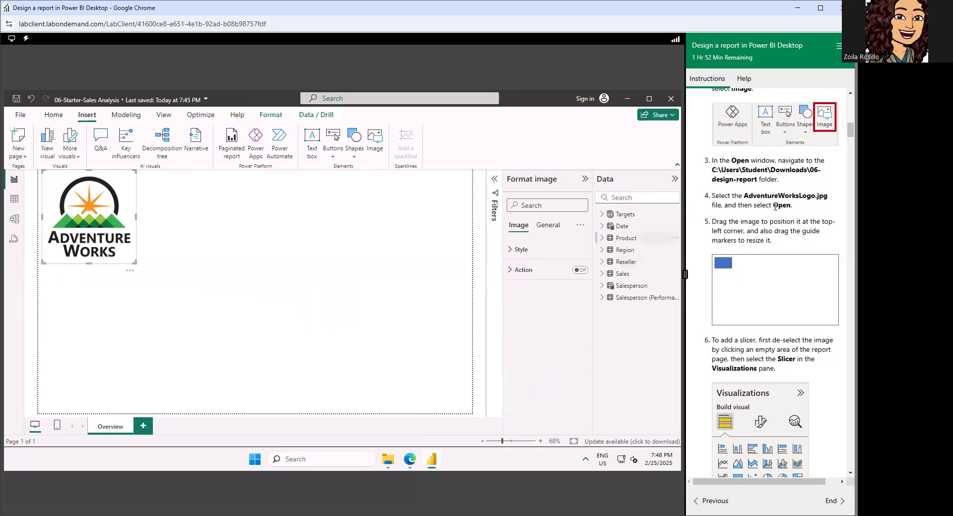
scroll(778, 208, "down", 2)
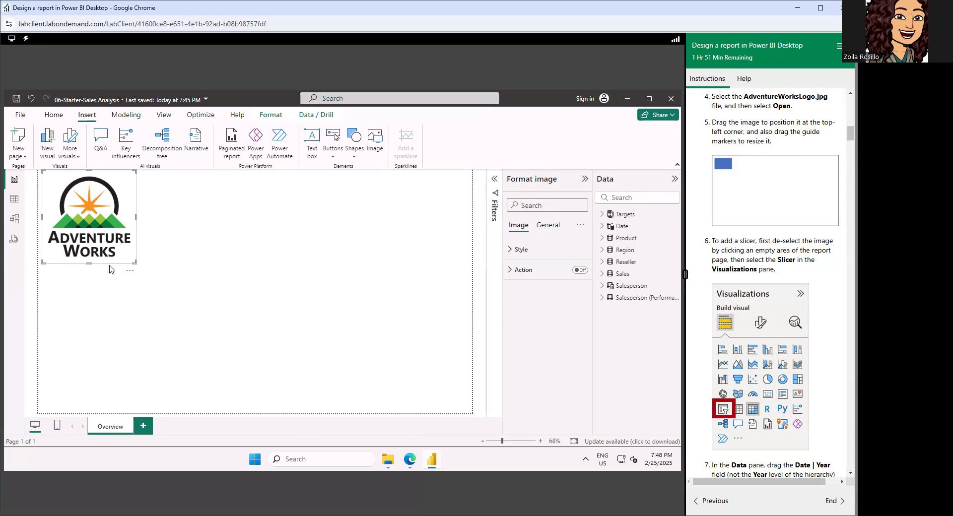
left_click_drag(121, 252, 114, 196)
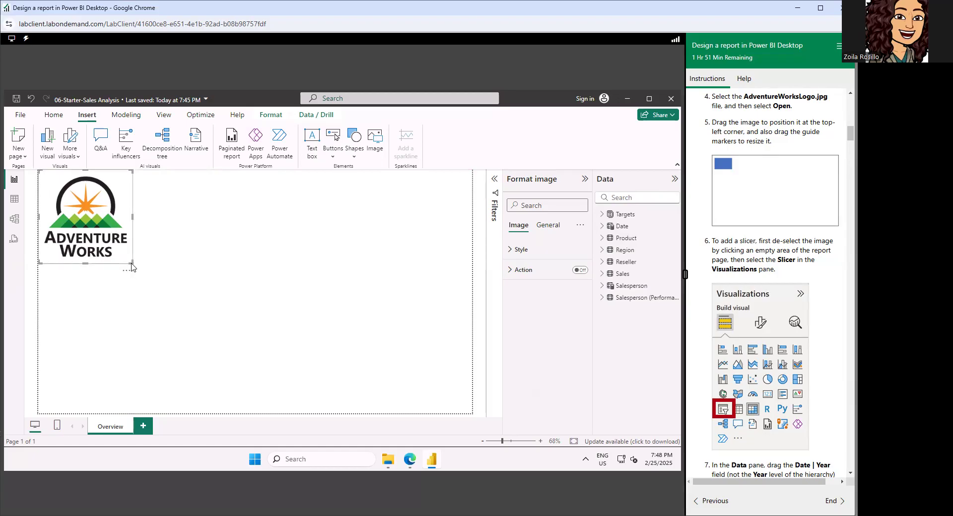
left_click_drag(130, 261, 113, 229)
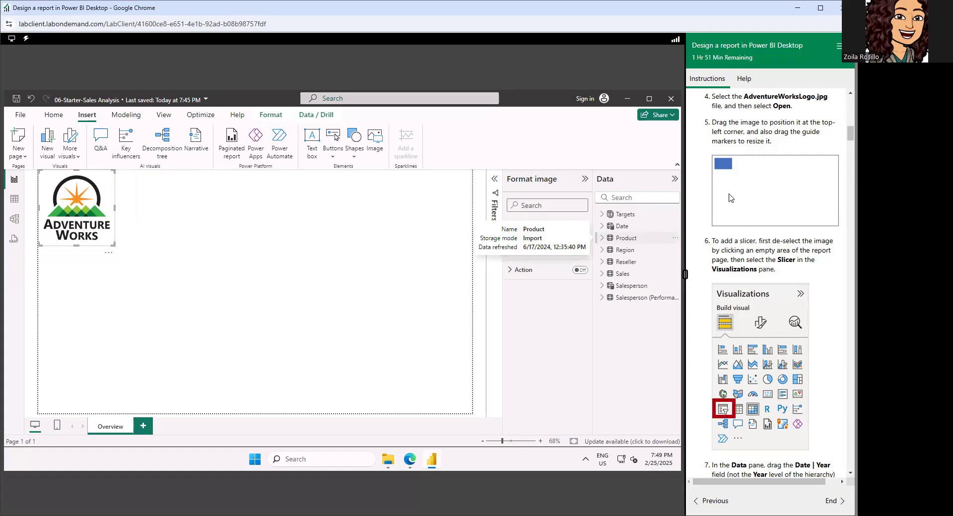
scroll(737, 203, "down", 1)
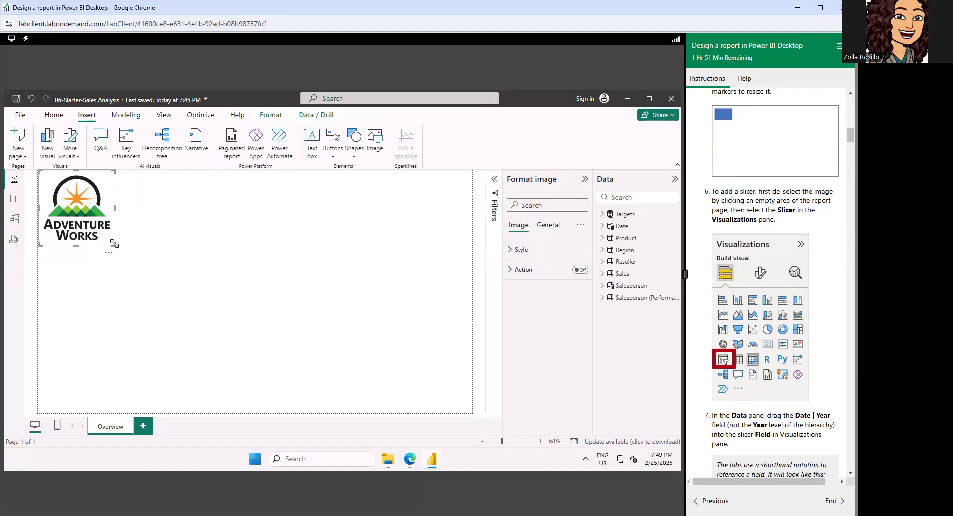
left_click_drag(113, 245, 113, 247)
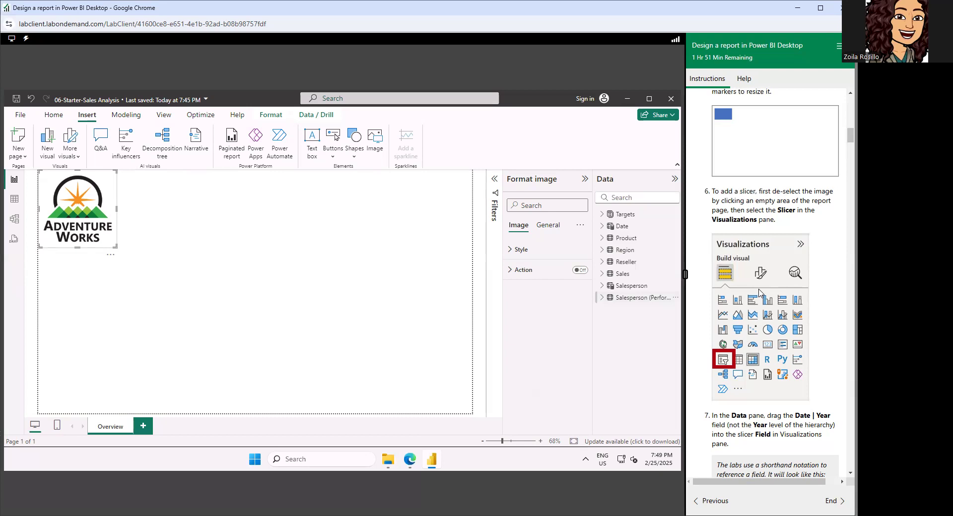
Deselect the logo image and add an empty slicer visual to the Overview page.
scroll(761, 297, "down", 1)
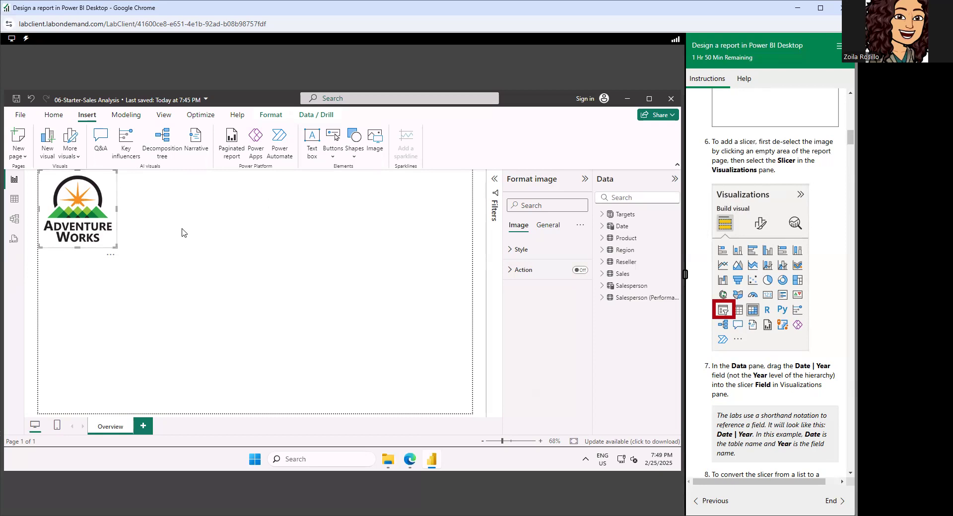
left_click(181, 233)
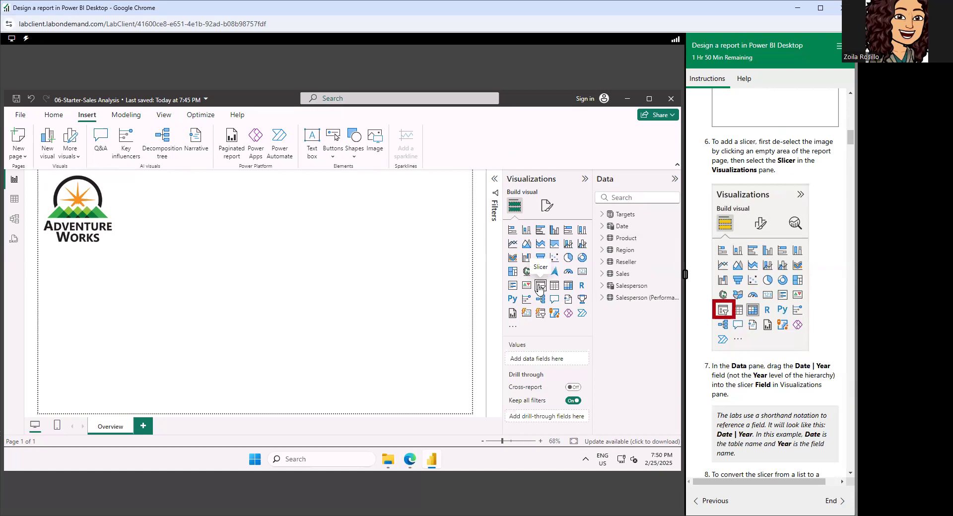
left_click(540, 287)
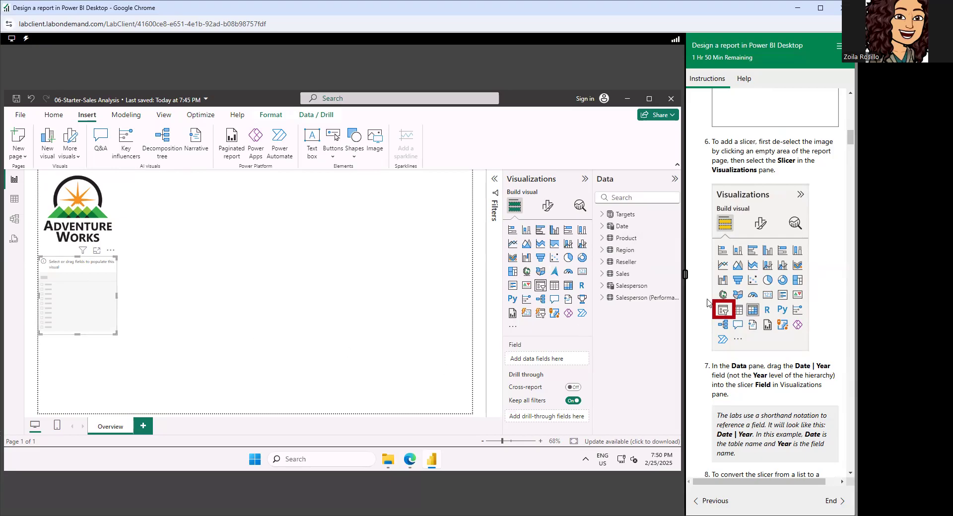
Populate the slicer with the Year field of the Date table, not the Year level of the Fiscal hierarchy.
scroll(757, 276, "down", 1)
scroll(757, 275, "down", 3)
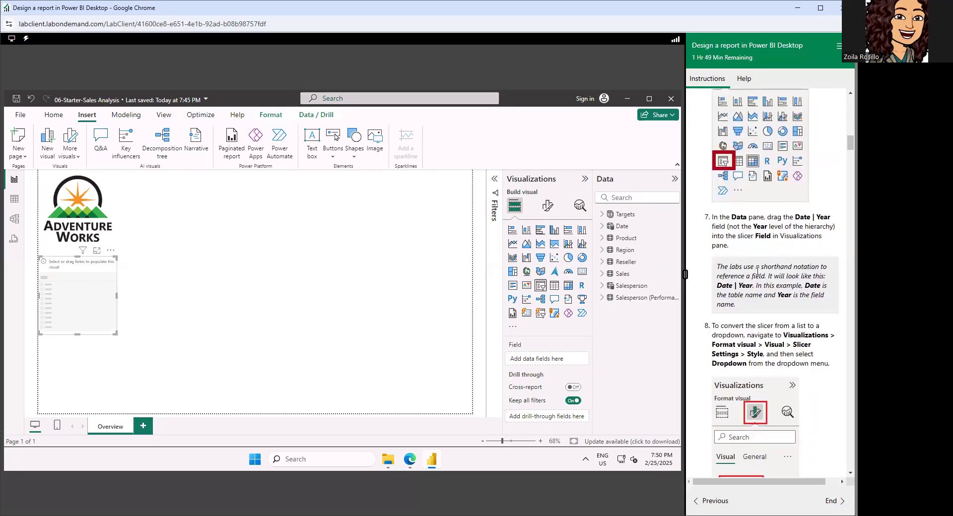
scroll(757, 272, "down", 2)
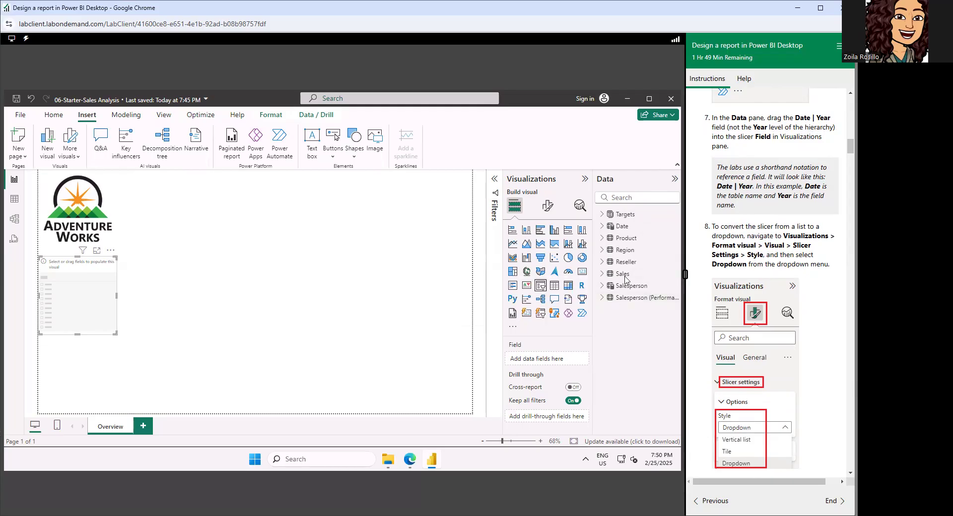
left_click(602, 227)
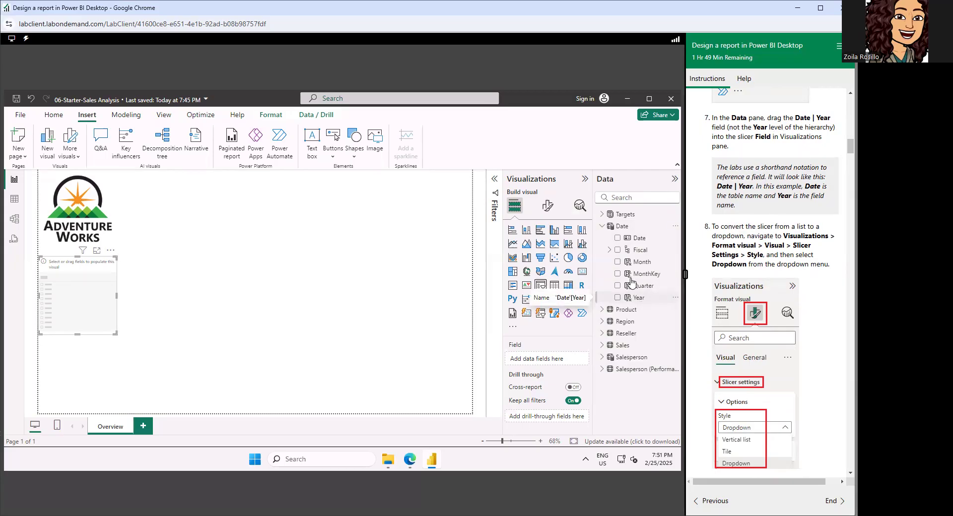
left_click(610, 250)
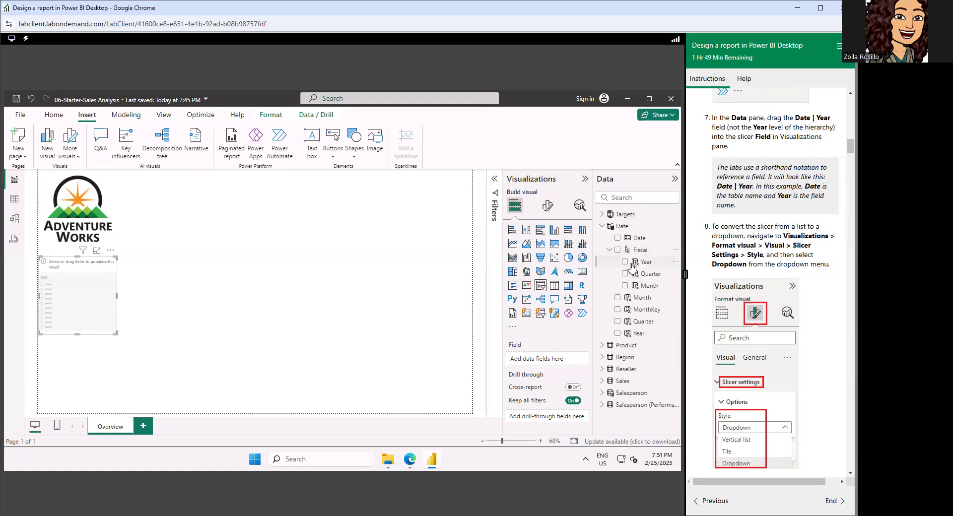
left_click(610, 250)
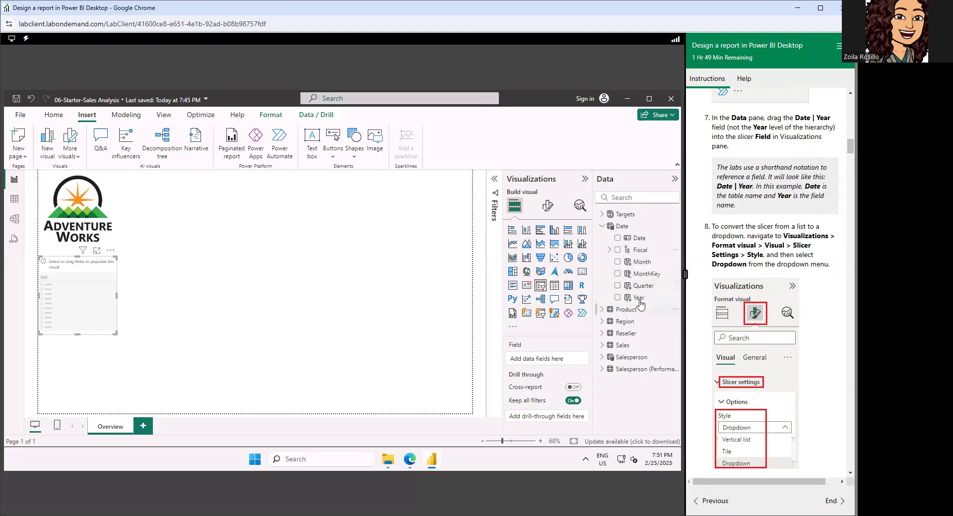
left_click_drag(641, 300, 537, 357)
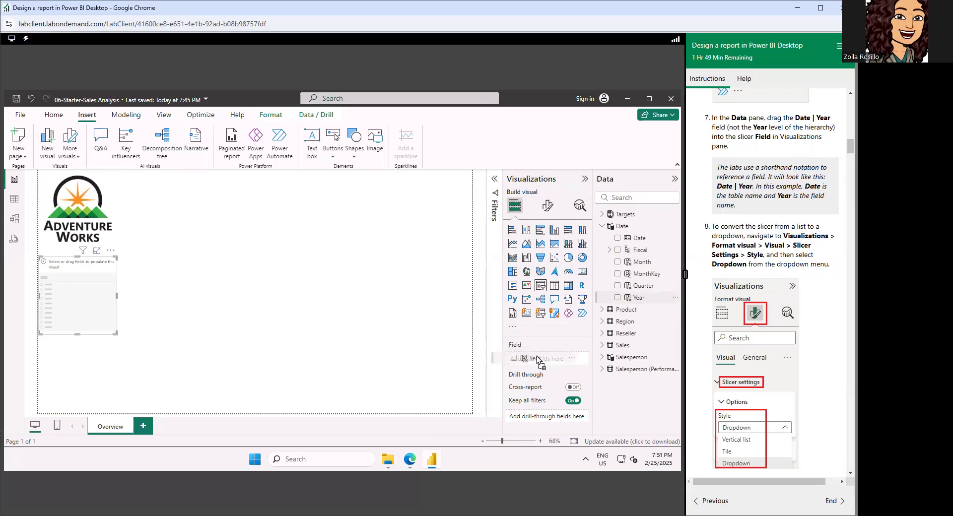
left_click_drag(538, 356, 537, 357)
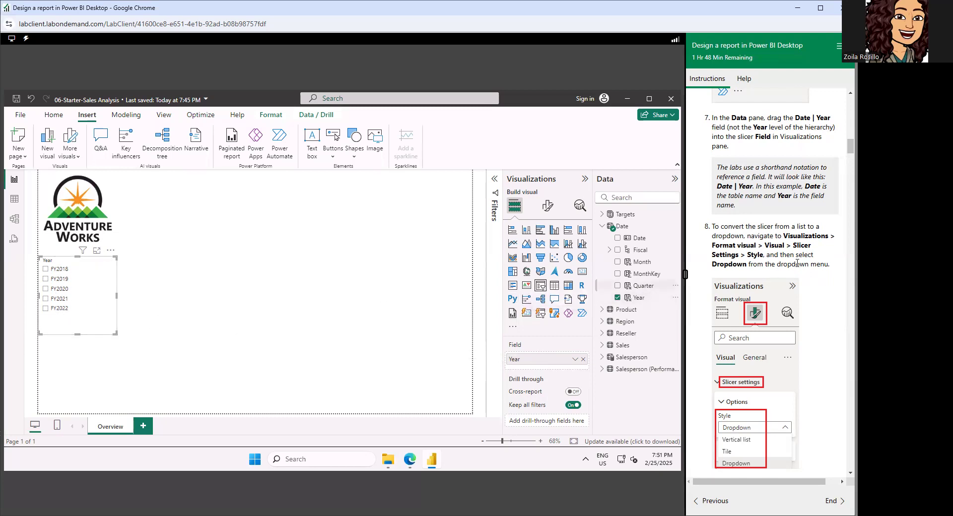
Change the Year slicer's style from a vertical list to Dropdown in its slicer settings.
scroll(796, 262, "down", 2)
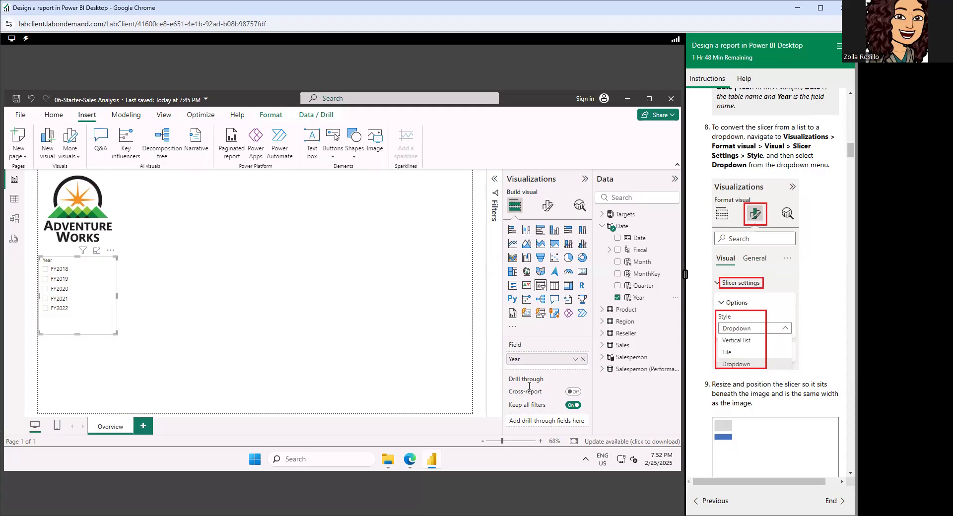
left_click(546, 210)
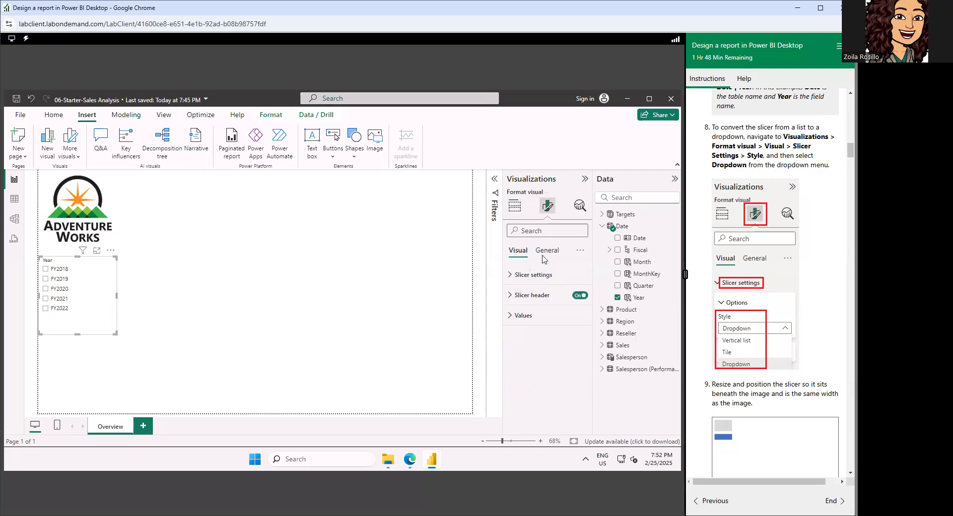
left_click(519, 275)
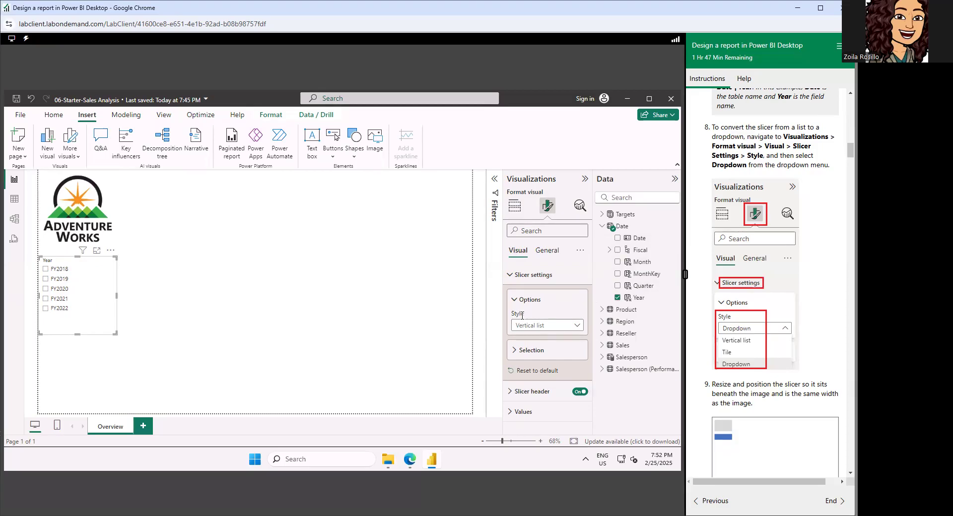
left_click(577, 326)
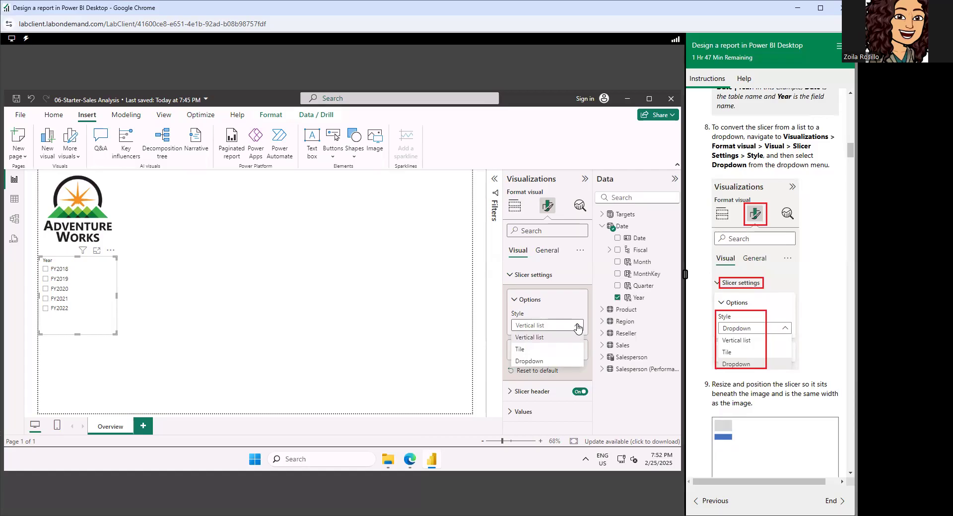
left_click(532, 362)
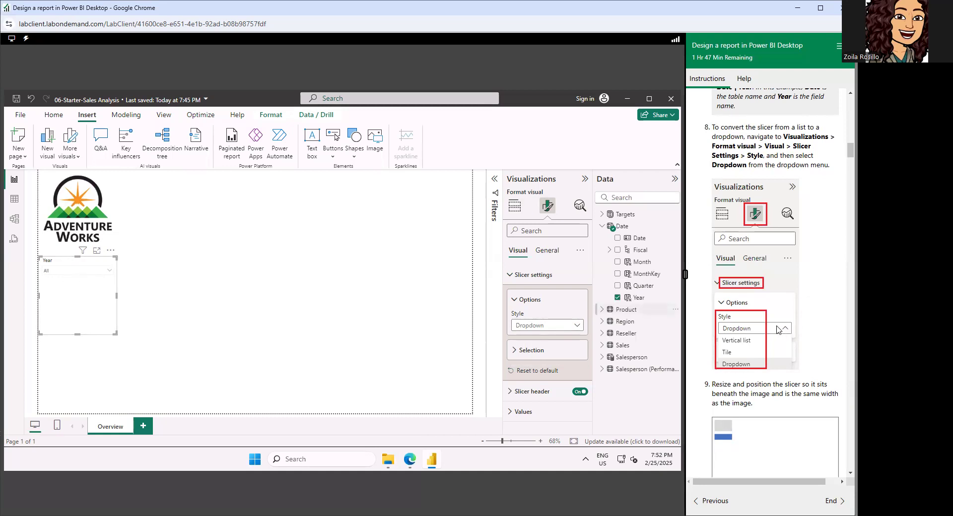
Shorten the Year slicer to a compact box and move it up so it sits directly beneath the Adventure Works logo.
scroll(804, 314, "down", 1)
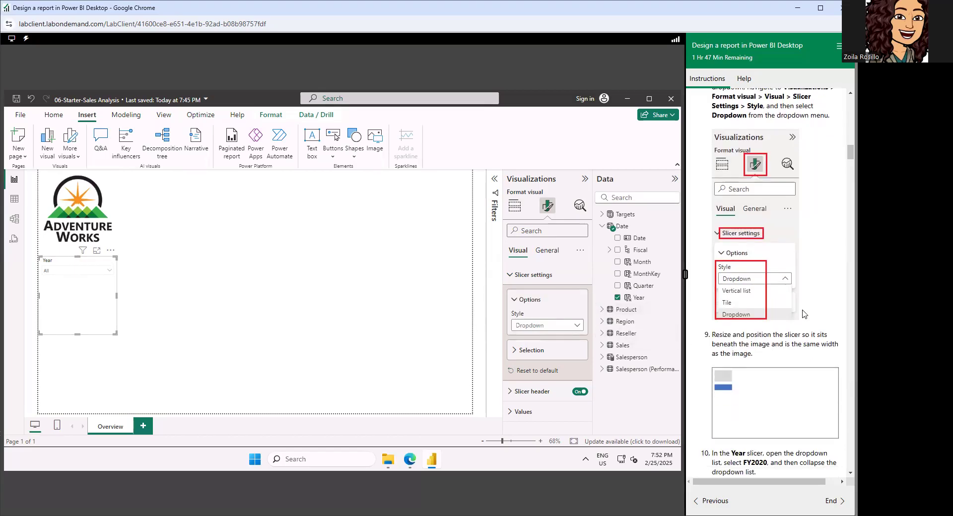
scroll(804, 313, "down", 1)
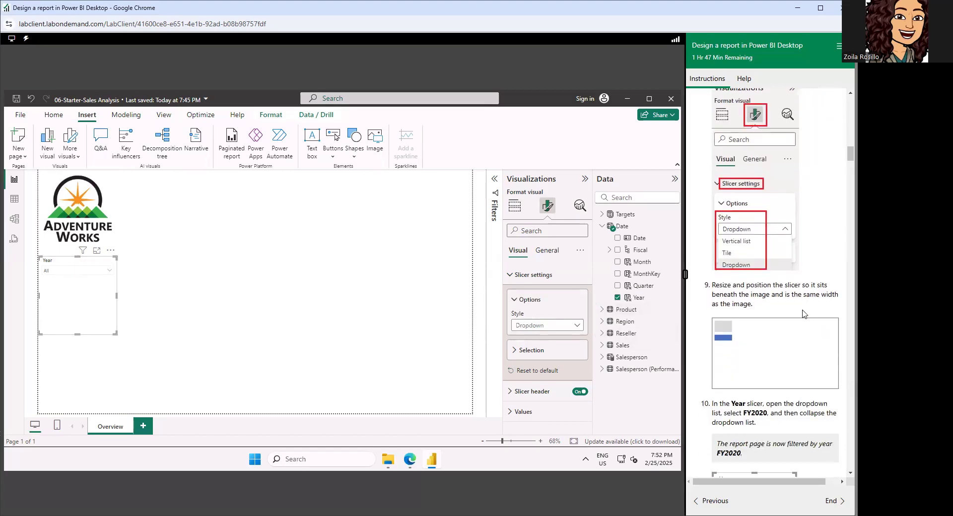
scroll(805, 313, "down", 1)
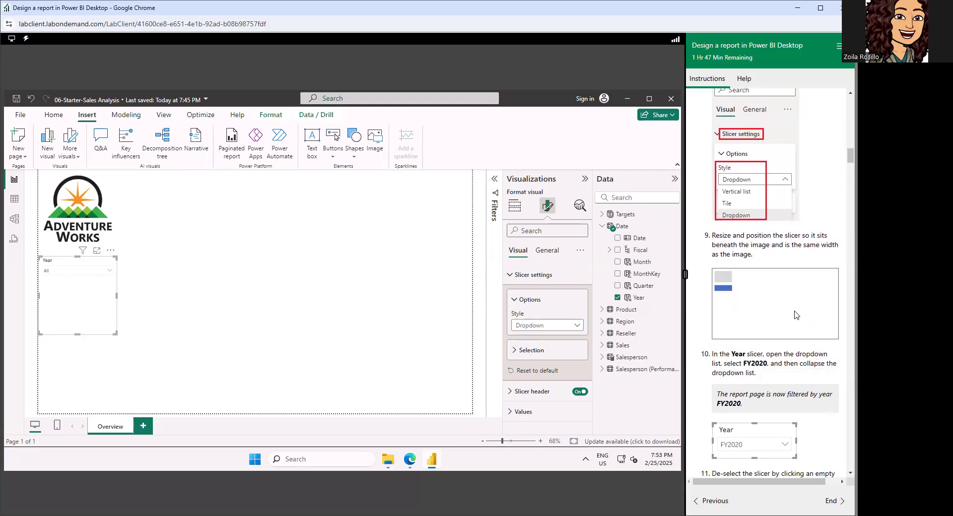
scroll(771, 232, "down", 1)
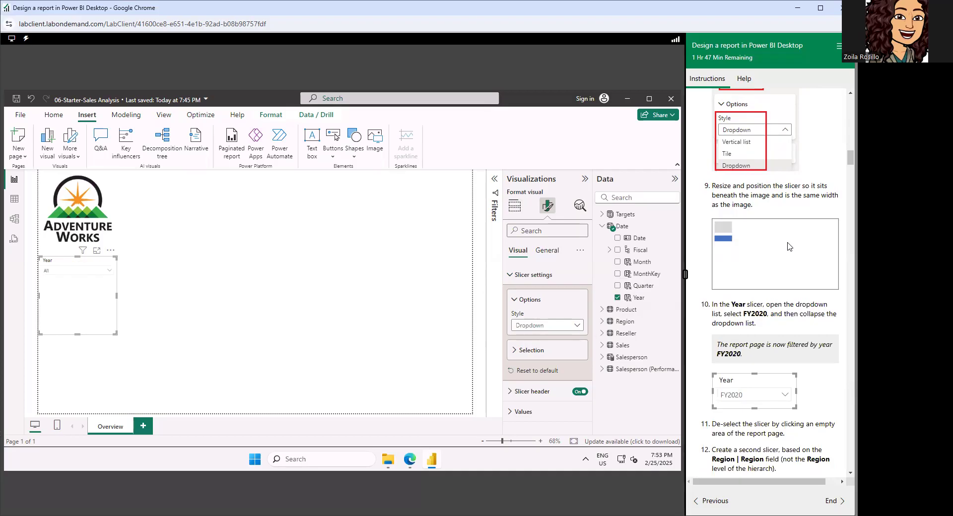
left_click(75, 337)
left_click(73, 311)
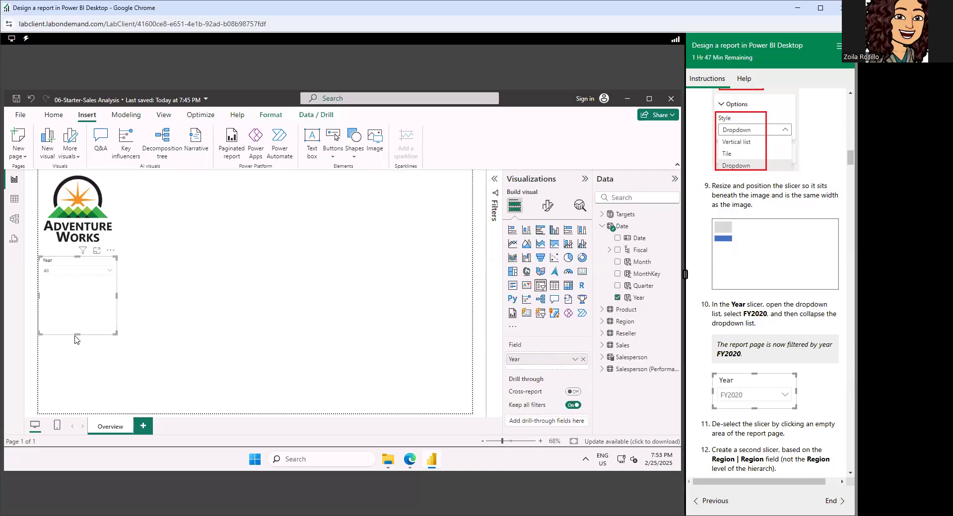
left_click_drag(79, 297, 83, 288)
key("Up")
key("Up")
key("Up")
key("Up")
key("Up")
key("Up")
key("Up")
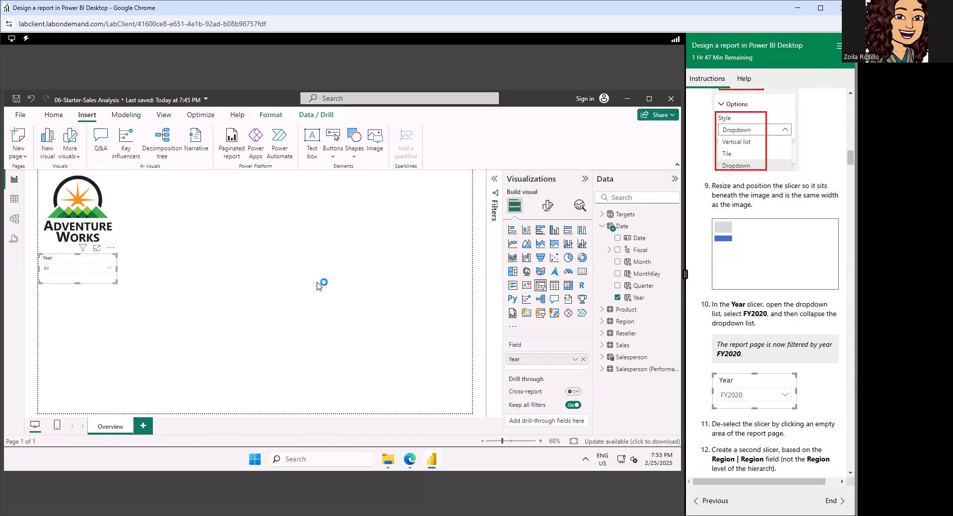
key("Up")
key("Up")
key("Up")
key("Up")
key("Up")
key("Up")
key("Up")
key("Up")
key("Up")
key("Up")
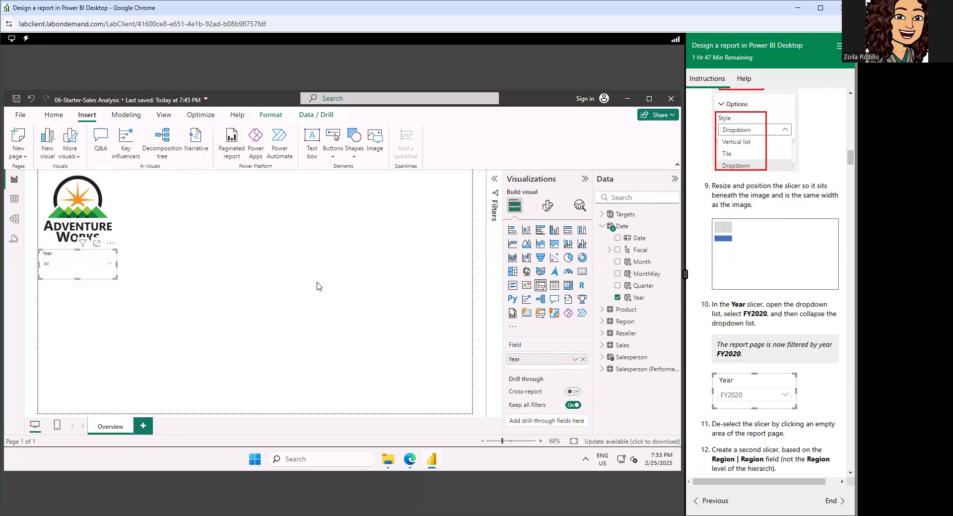
key("Up")
key("Up")
key("Up")
key("Up")
key("Up")
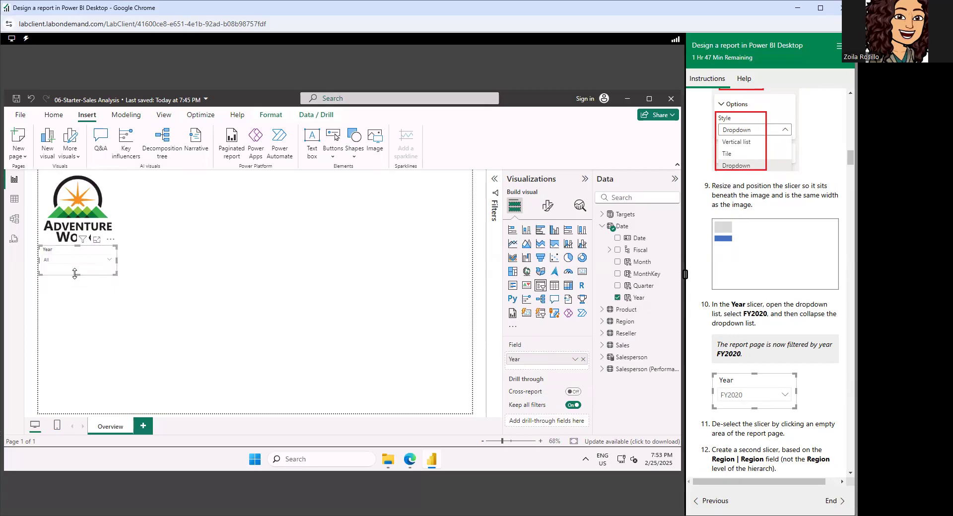
left_click_drag(74, 273, 74, 268)
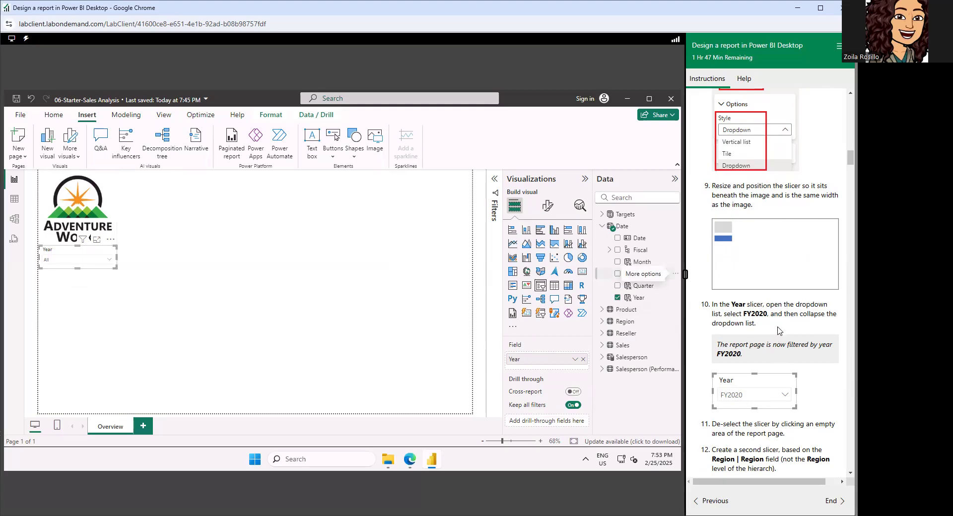
Filter the report page to FY2020 with the Year slicer, collapse its list and deselect the slicer.
scroll(793, 238, "down", 2)
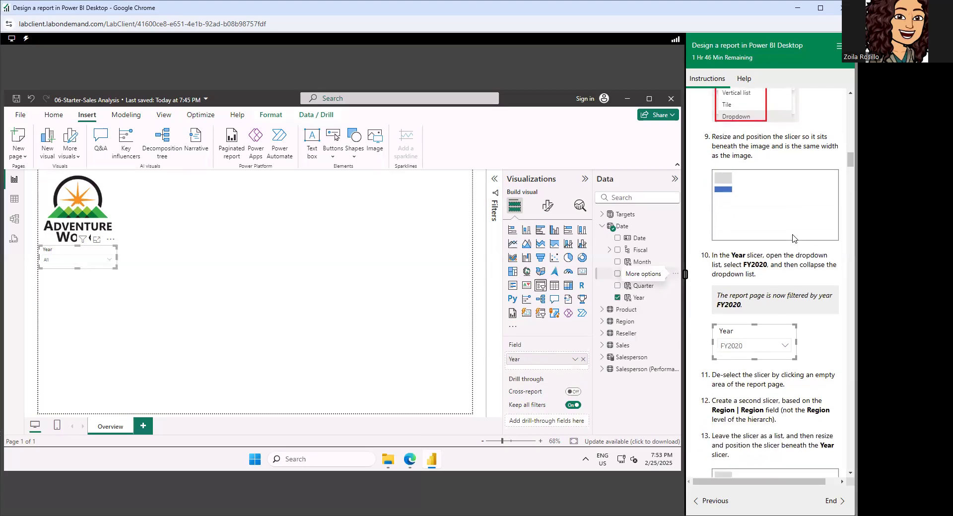
scroll(793, 239, "down", 1)
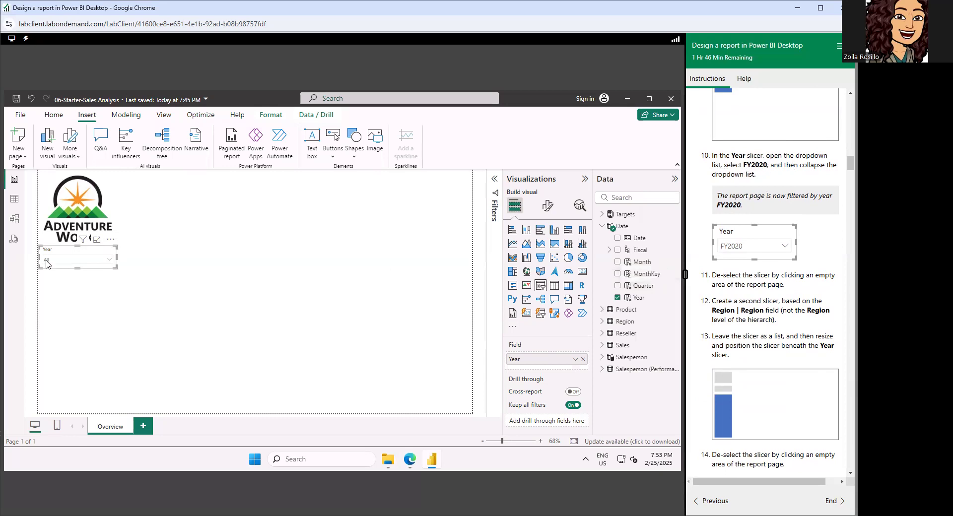
left_click(81, 262)
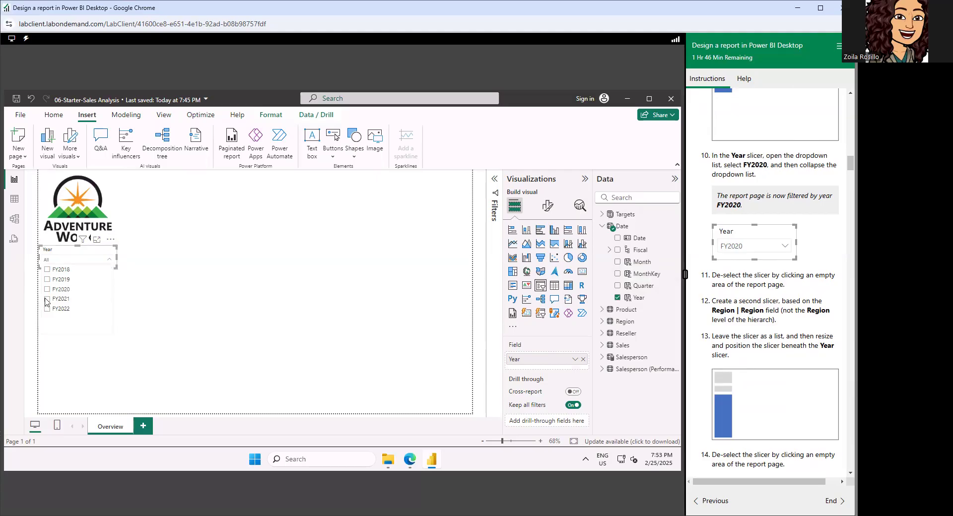
left_click(48, 290)
left_click(110, 263)
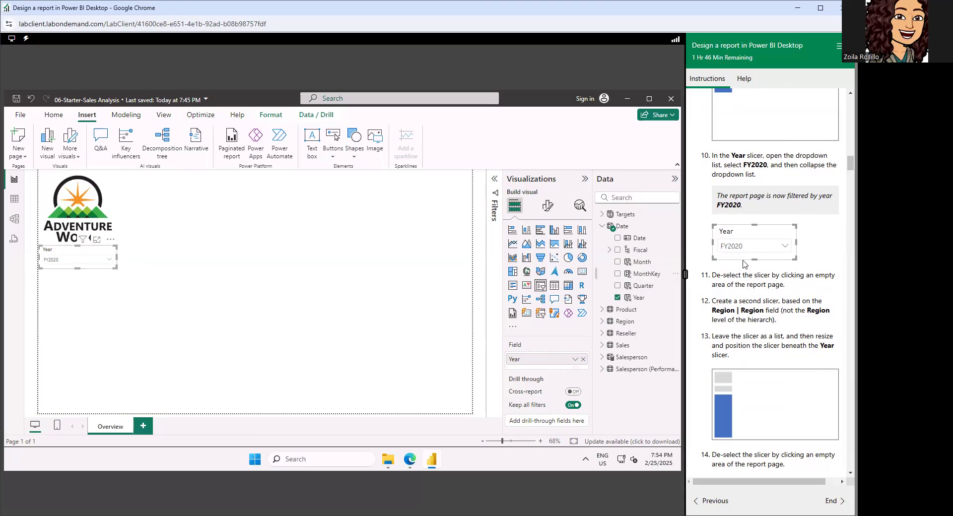
scroll(789, 287, "down", 3)
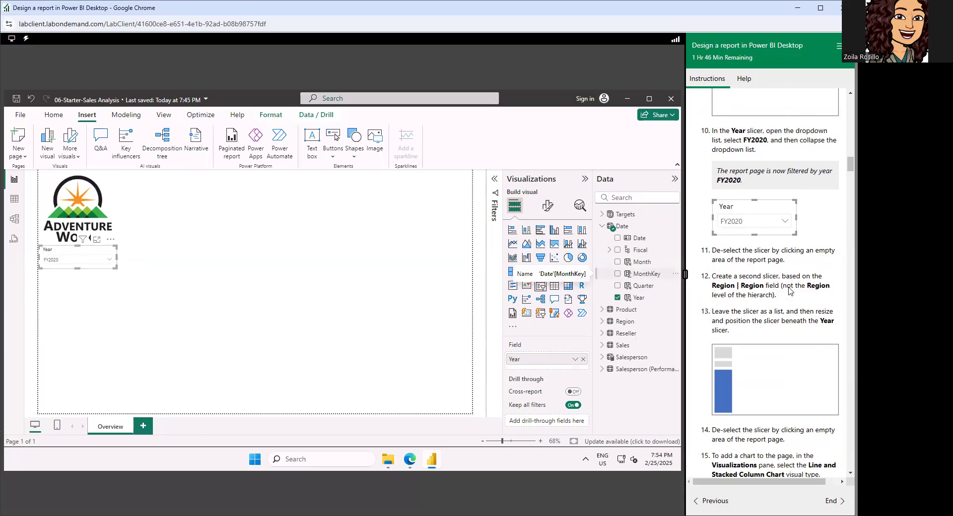
scroll(791, 290, "up", 3)
scroll(790, 290, "down", 3)
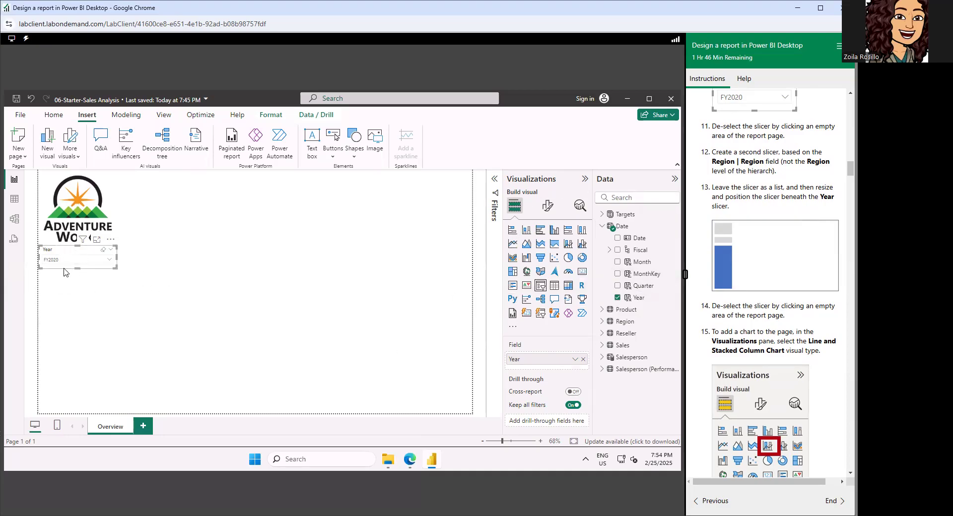
left_click(90, 308)
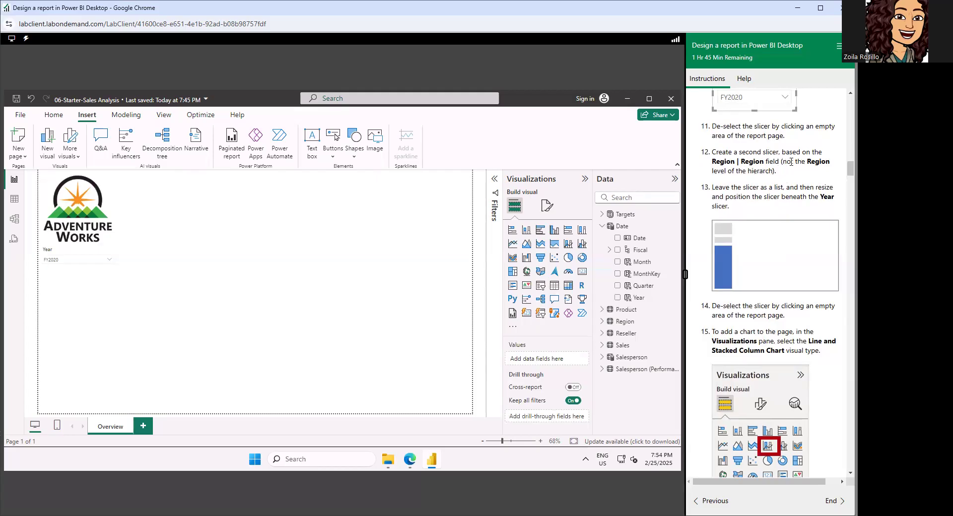
Add a second slicer to the Overview page and position it directly beneath the Year slicer.
scroll(790, 162, "down", 1)
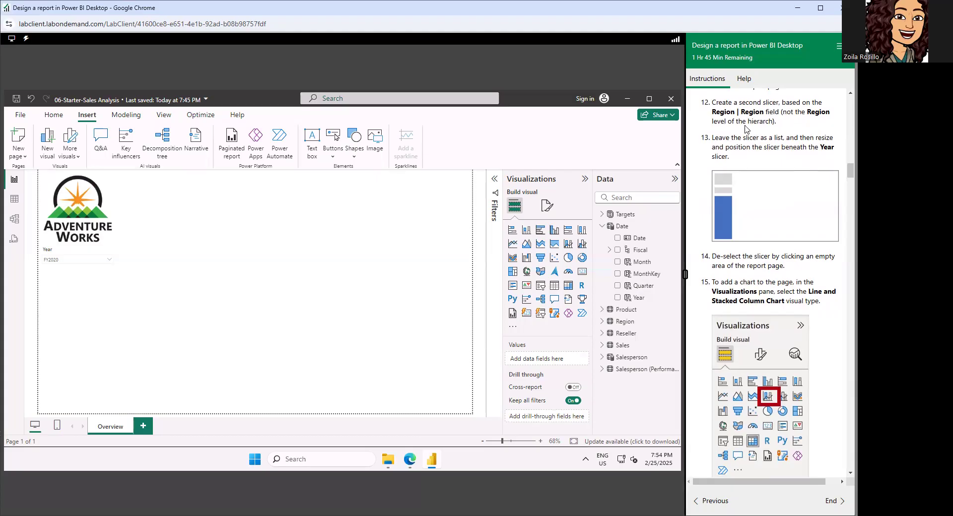
scroll(746, 149, "up", 1)
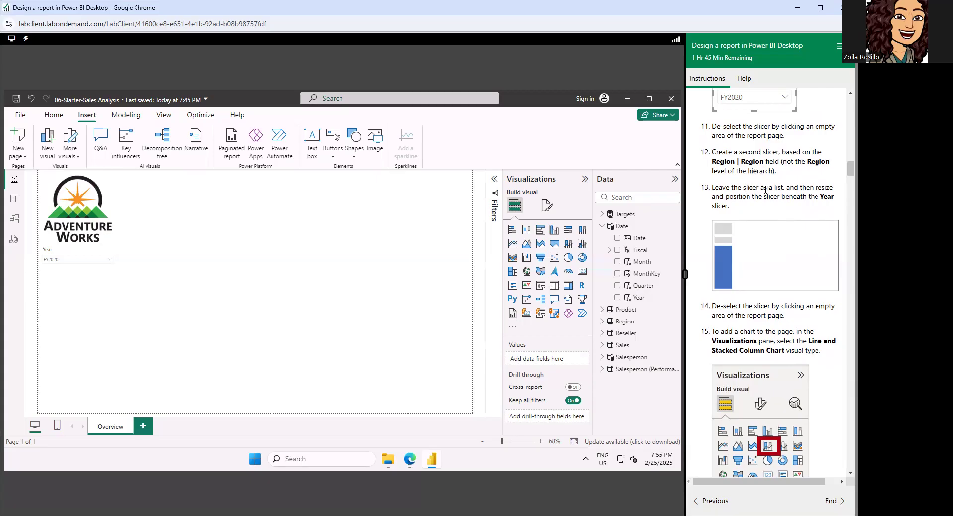
scroll(747, 181, "up", 3)
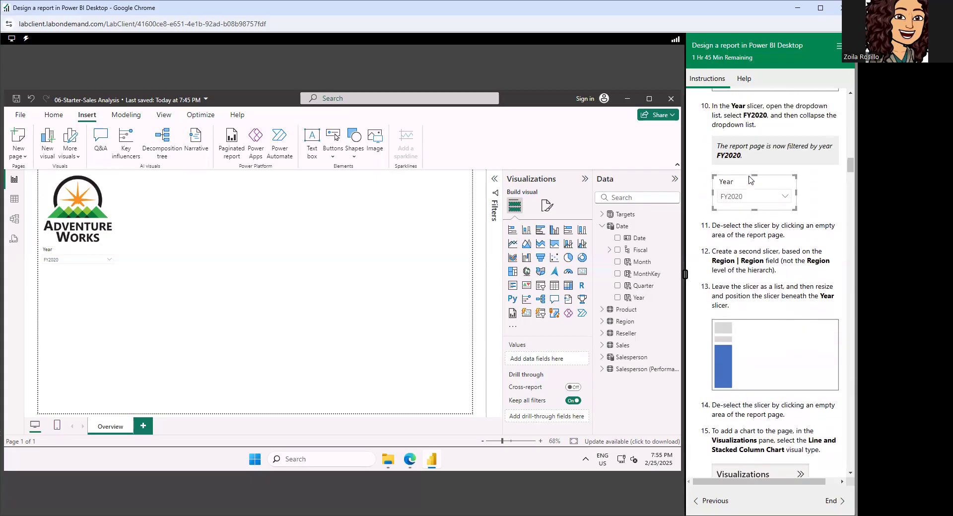
scroll(749, 176, "up", 5)
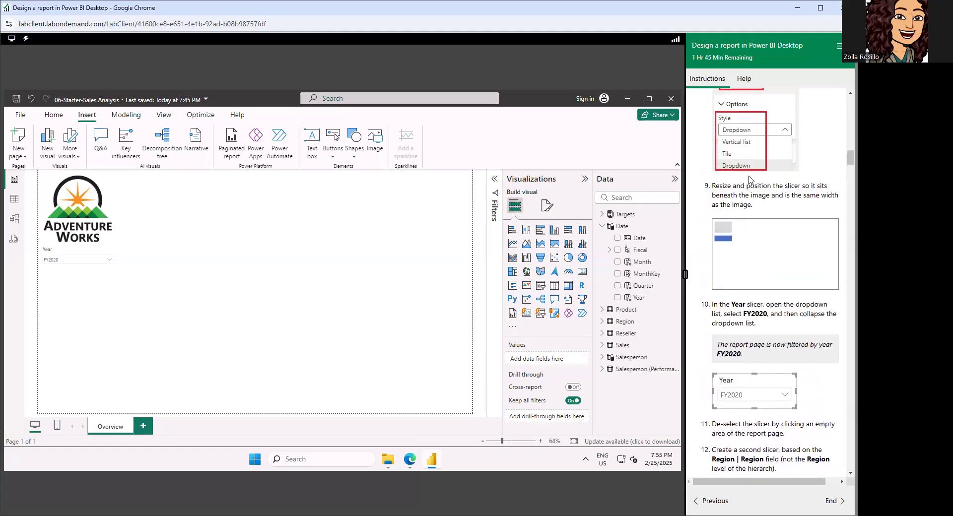
scroll(749, 180, "up", 5)
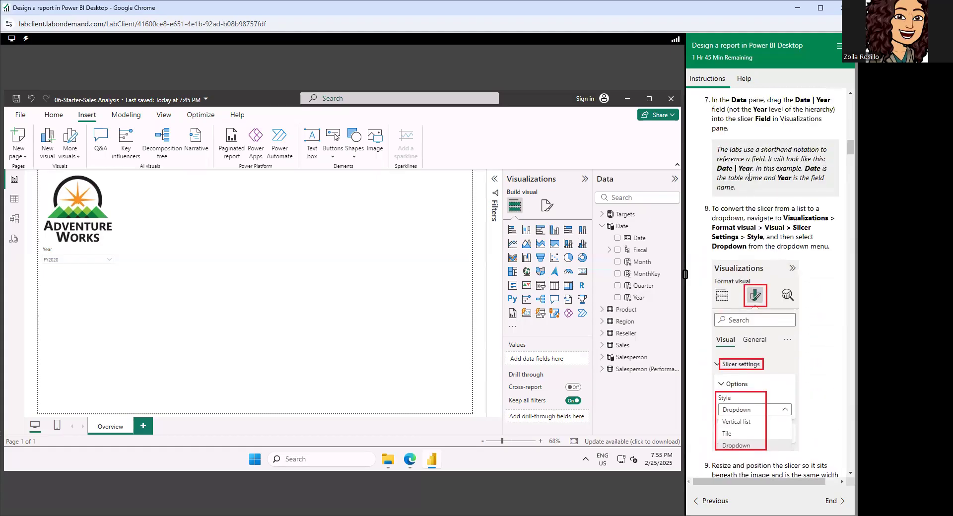
scroll(750, 177, "up", 2)
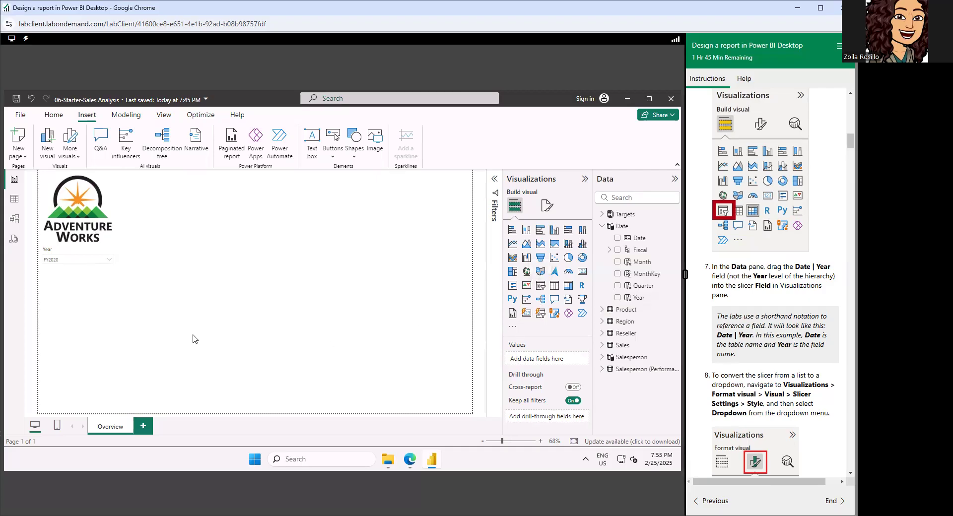
left_click(545, 282)
left_click_drag(63, 316, 63, 281)
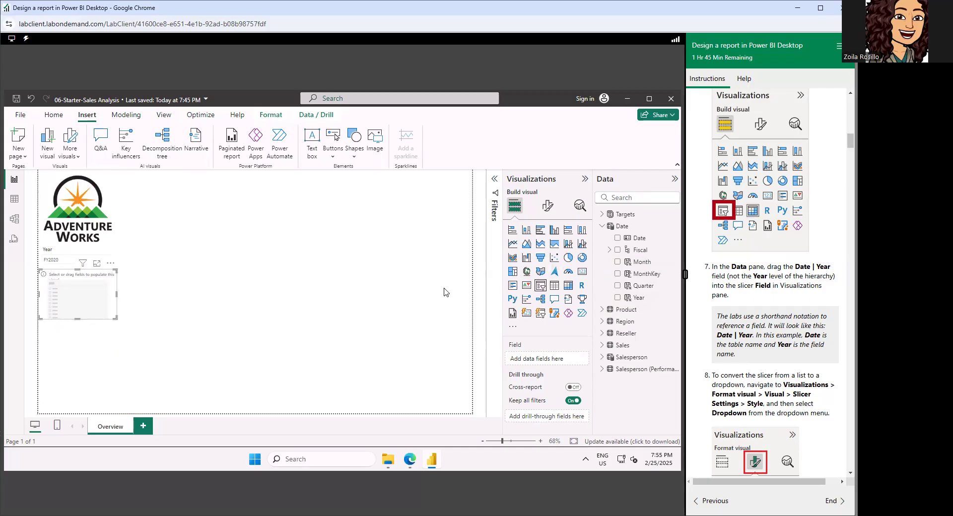
Populate the new slicer with the Region field of the Region table, not the Region level of the Regions hierarchy.
scroll(778, 263, "down", 2)
scroll(779, 263, "down", 8)
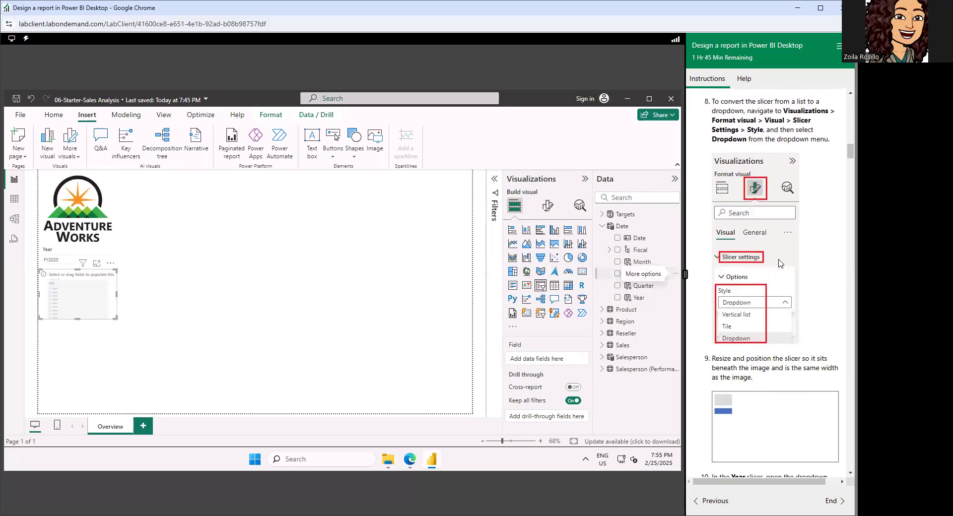
scroll(778, 263, "down", 2)
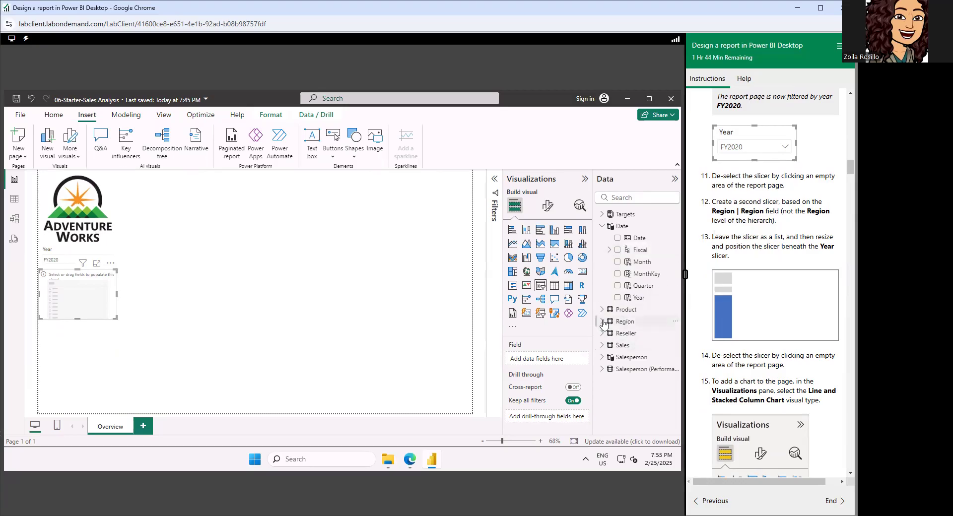
left_click(624, 322)
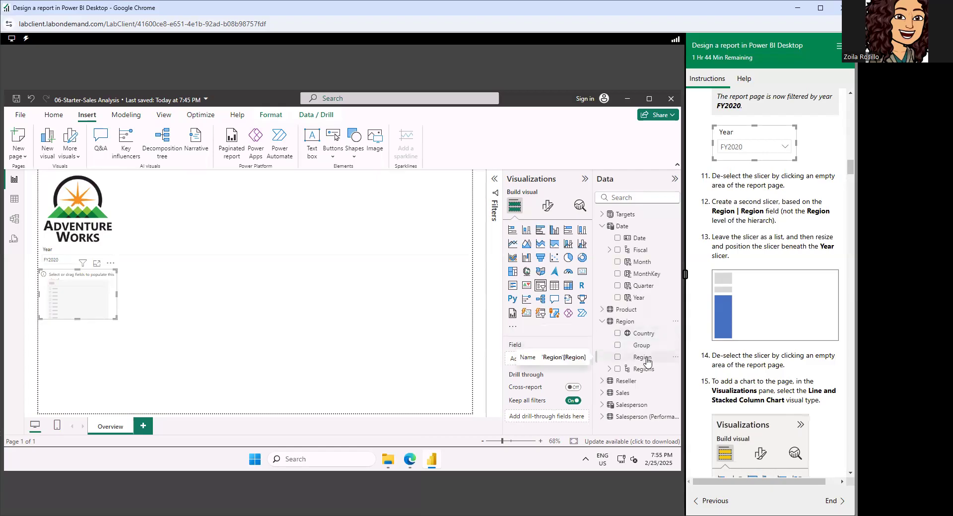
left_click(610, 369)
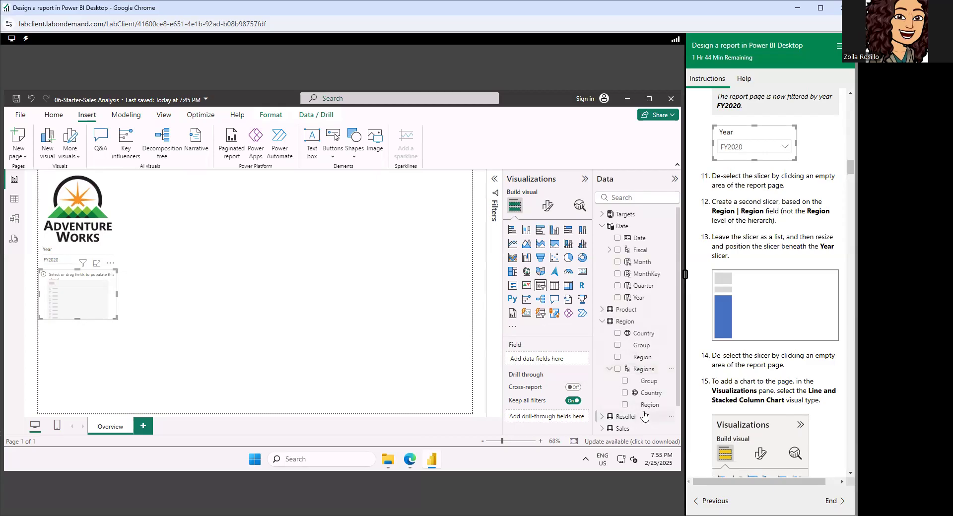
left_click(610, 370)
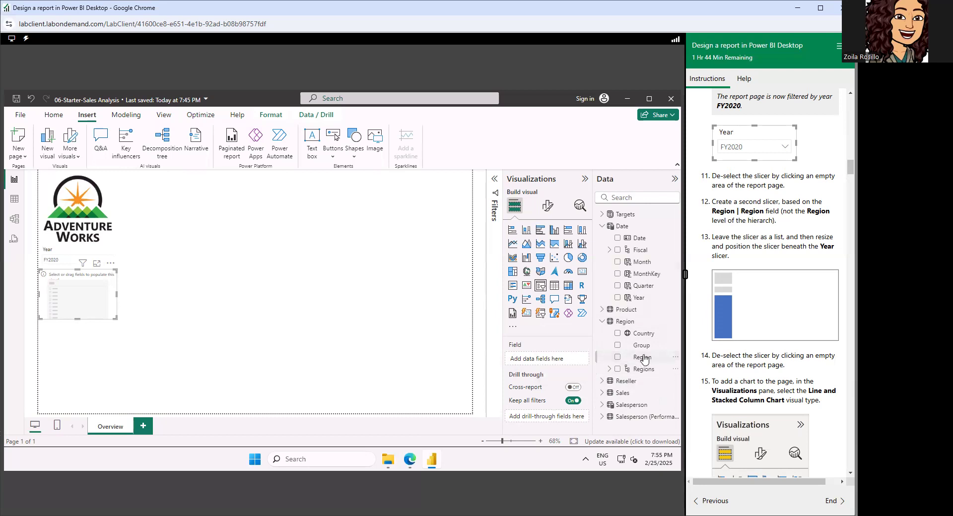
left_click_drag(643, 359, 537, 358)
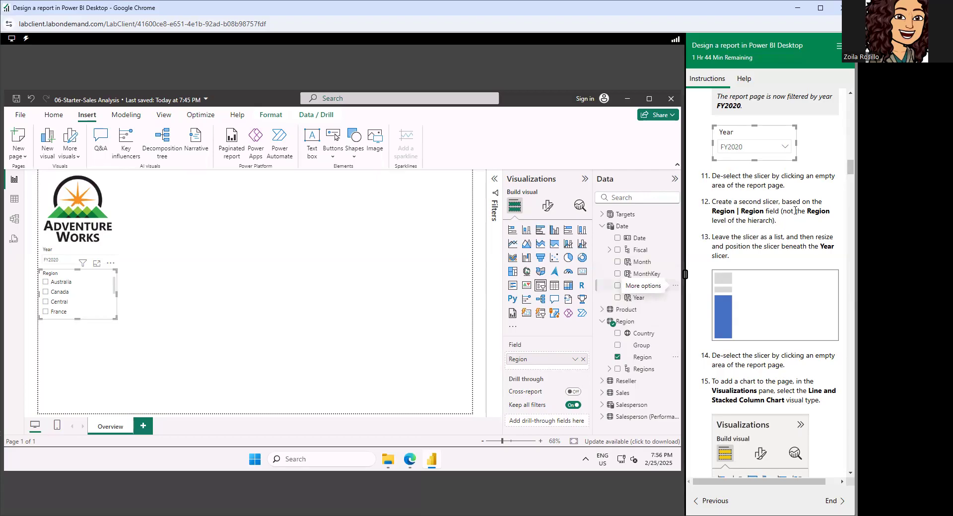
Lengthen the Region slicer downward so its list shows every region from Australia to United Kingdom, and deselect it.
scroll(795, 211, "down", 2)
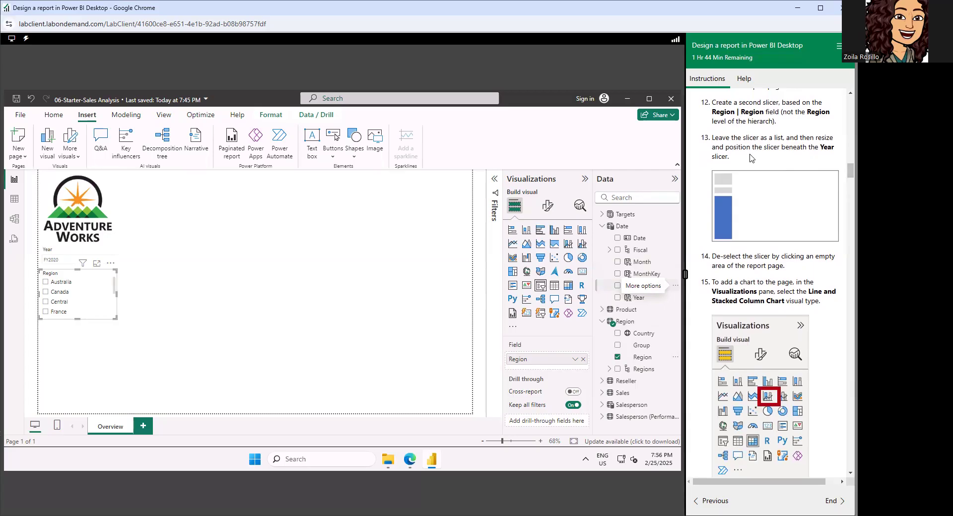
left_click_drag(77, 336, 80, 387)
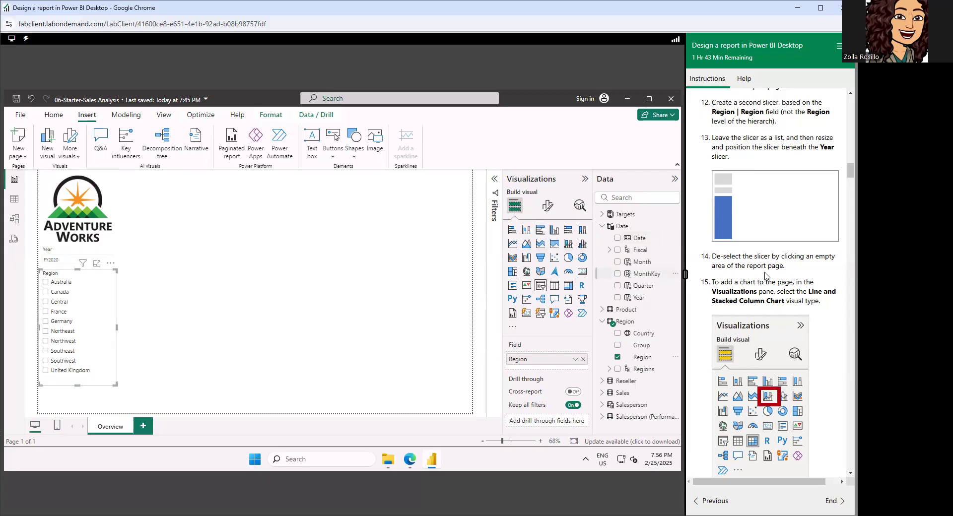
scroll(768, 270, "down", 2)
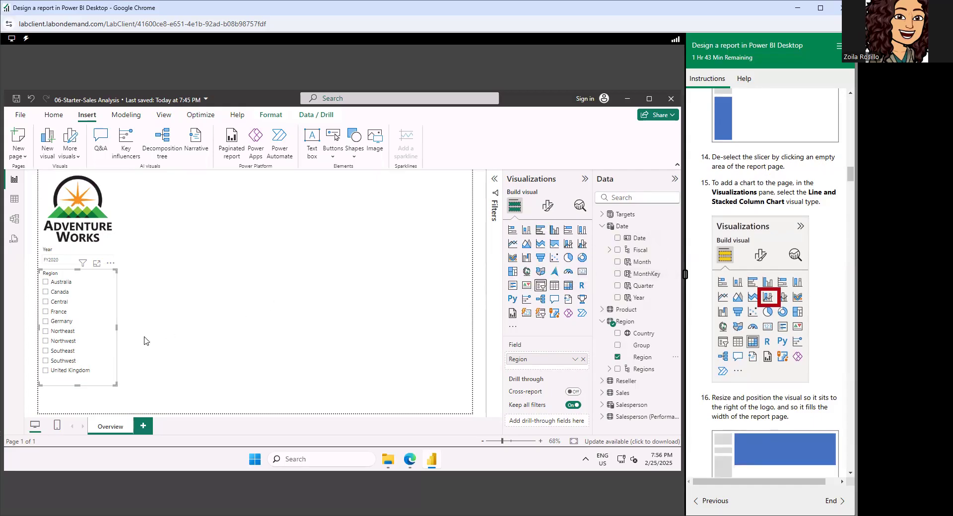
left_click(161, 335)
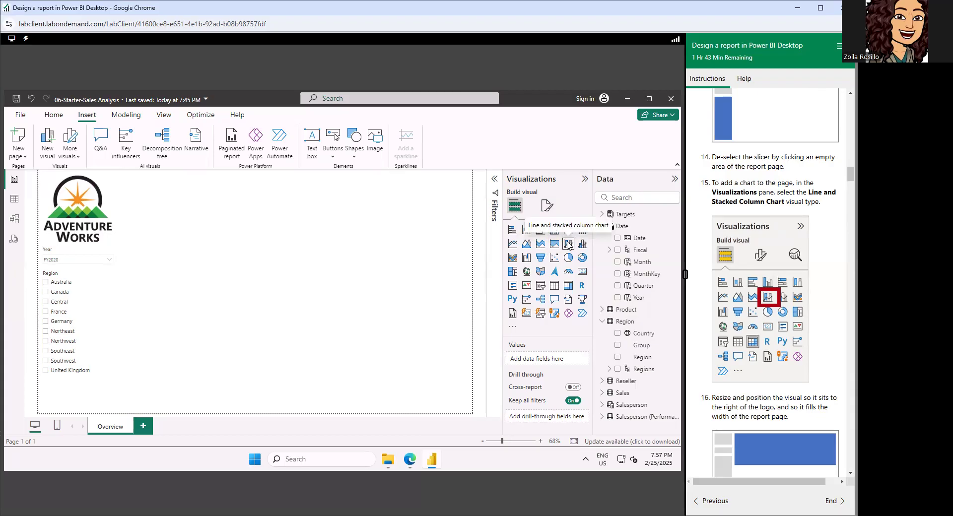
Add a Line and stacked column chart beside the logo and enlarge it to fill the remaining width of the report page.
left_click(569, 244)
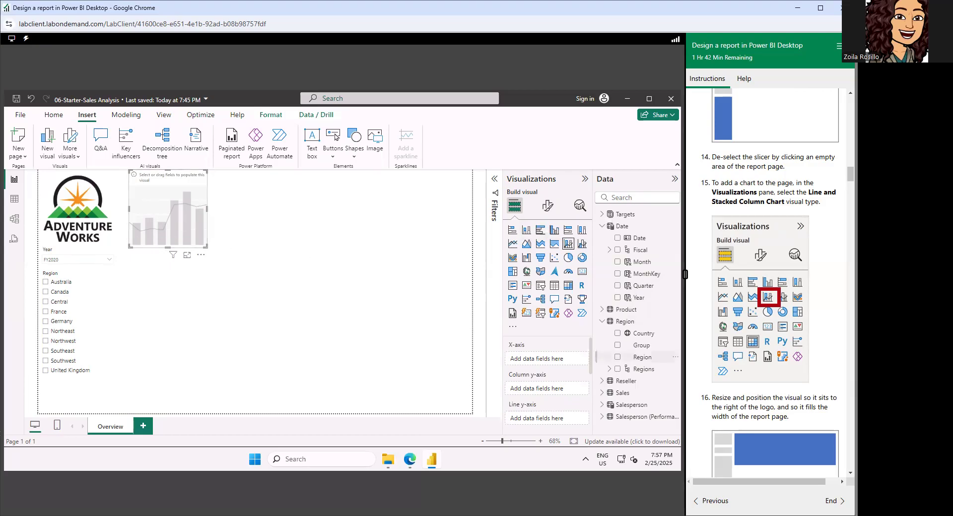
scroll(800, 238, "down", 2)
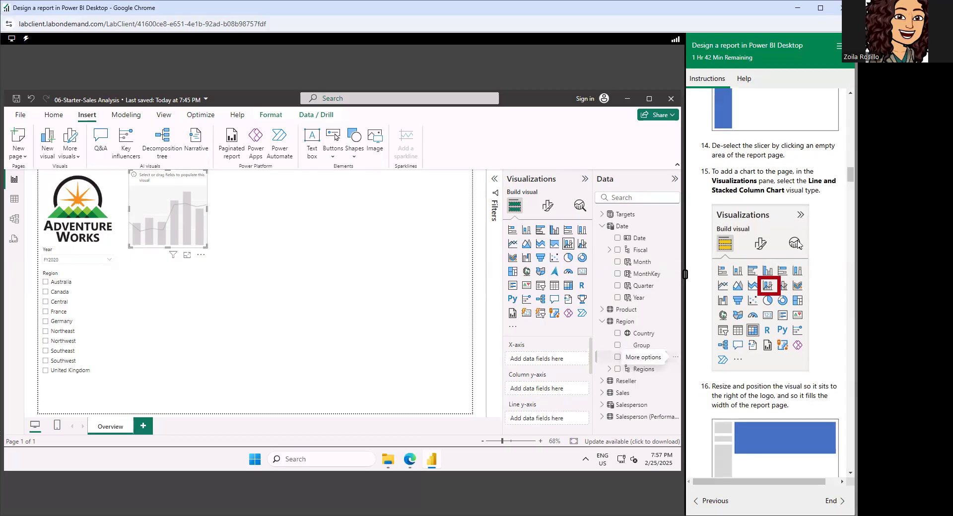
scroll(798, 243, "down", 3)
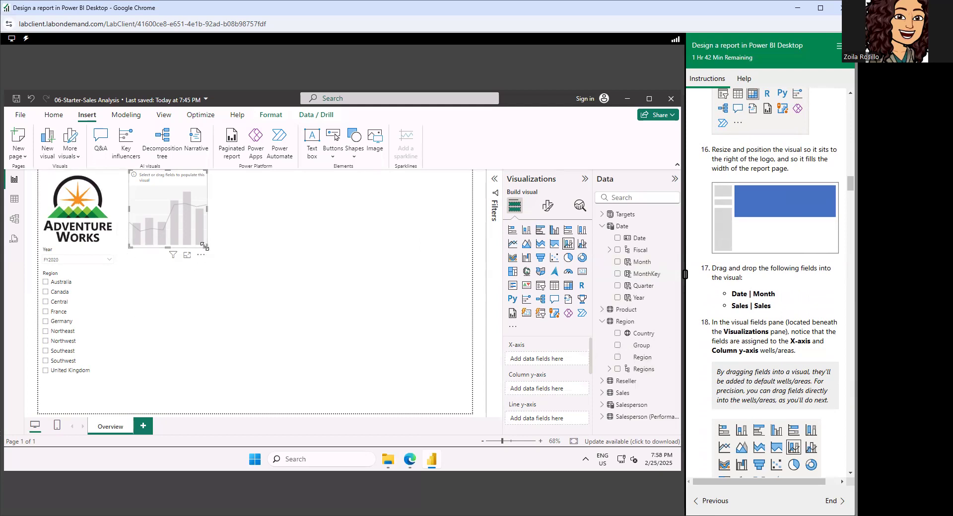
left_click_drag(204, 246, 471, 288)
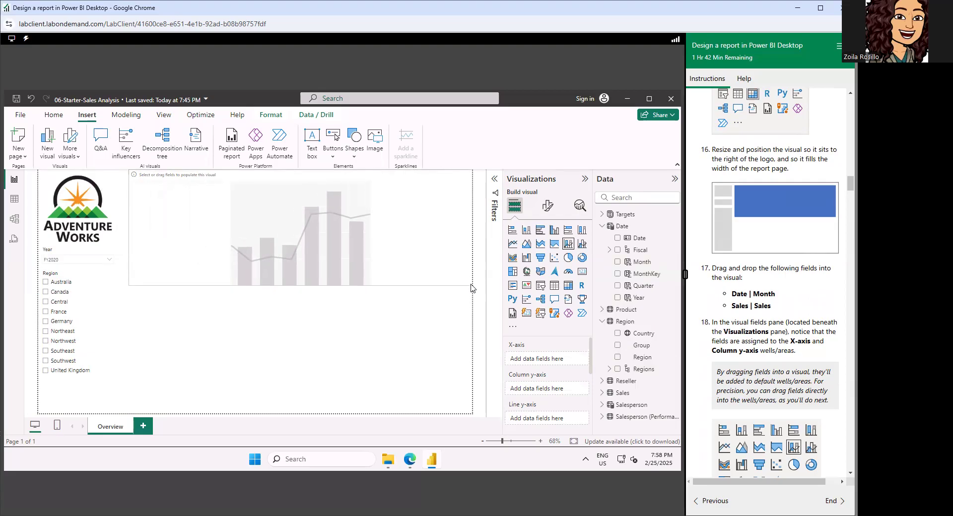
left_click_drag(472, 285, 471, 285)
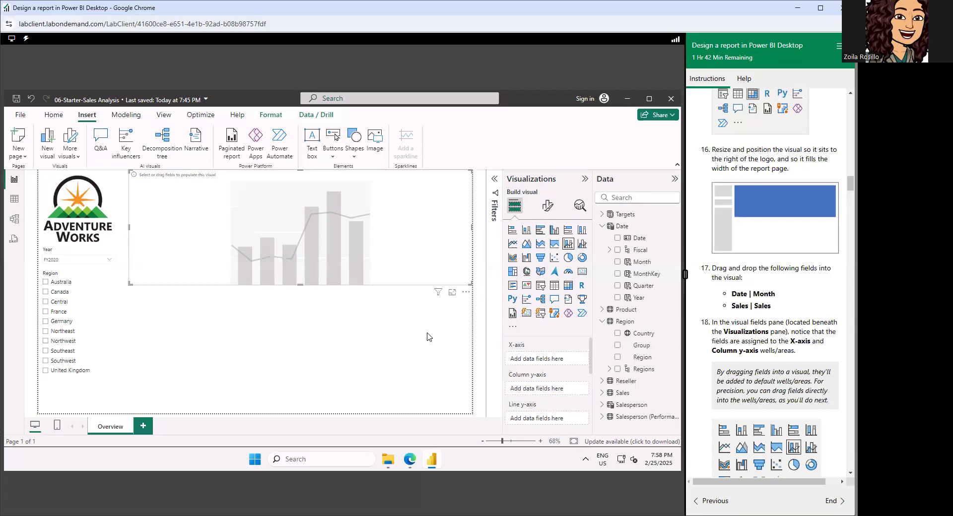
Assign the Date table's Month field to the chart's X-axis and the Sales table's Sales field to its Column y-axis.
scroll(756, 280, "down", 1)
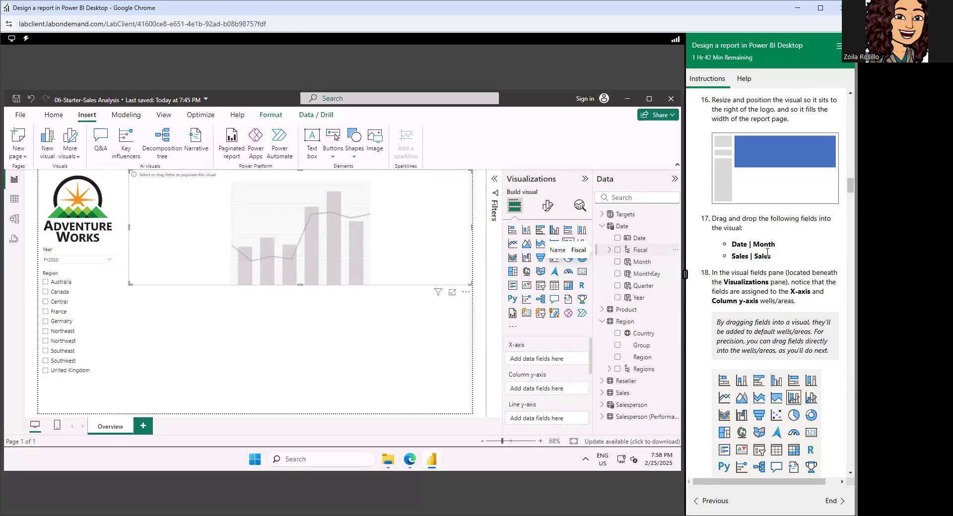
scroll(771, 269, "down", 1)
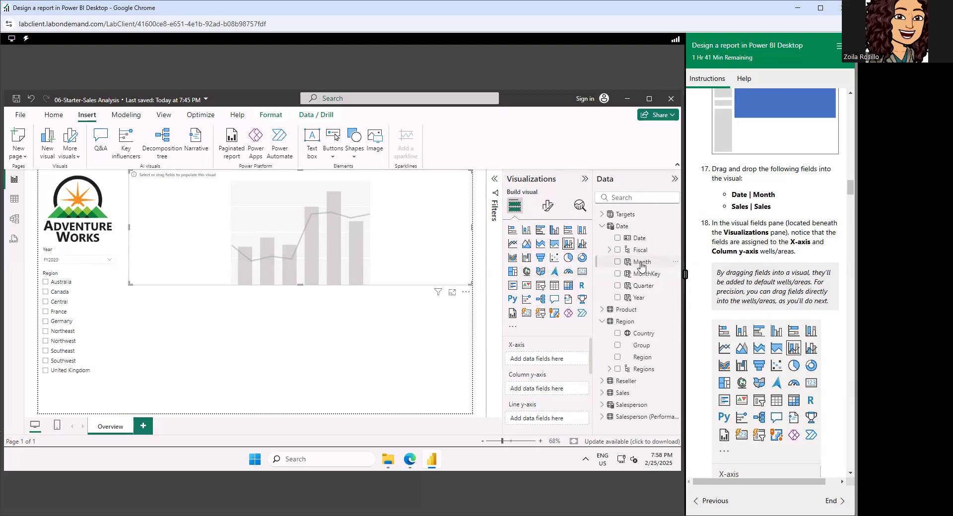
left_click_drag(641, 266, 539, 365)
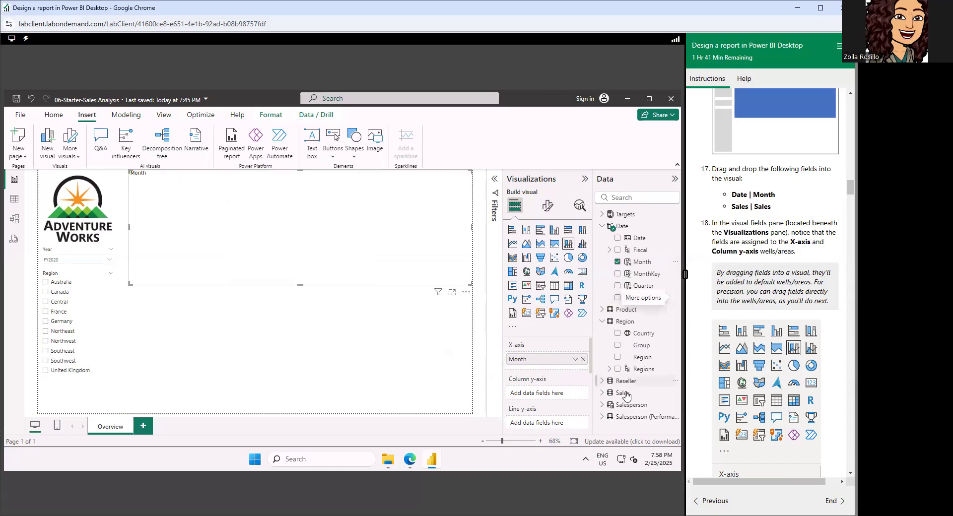
left_click(601, 393)
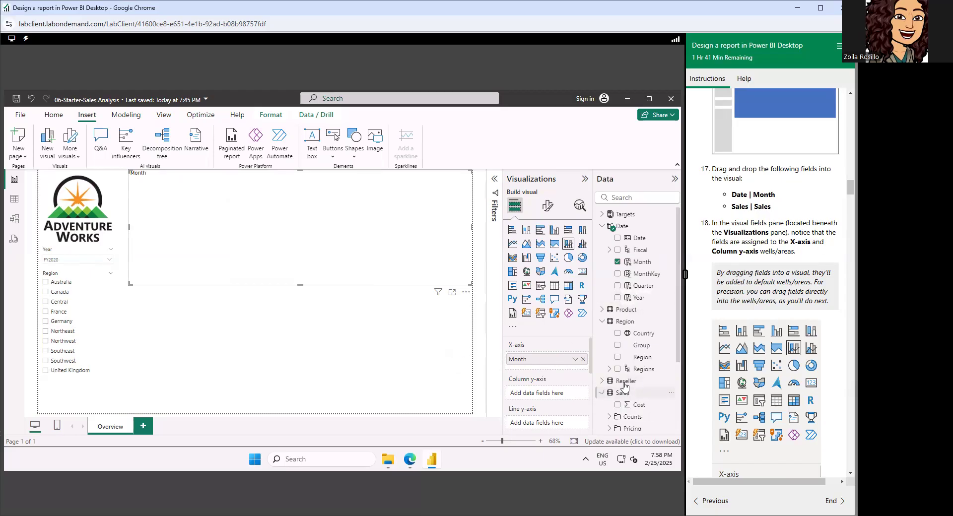
left_click_drag(626, 388, 541, 395)
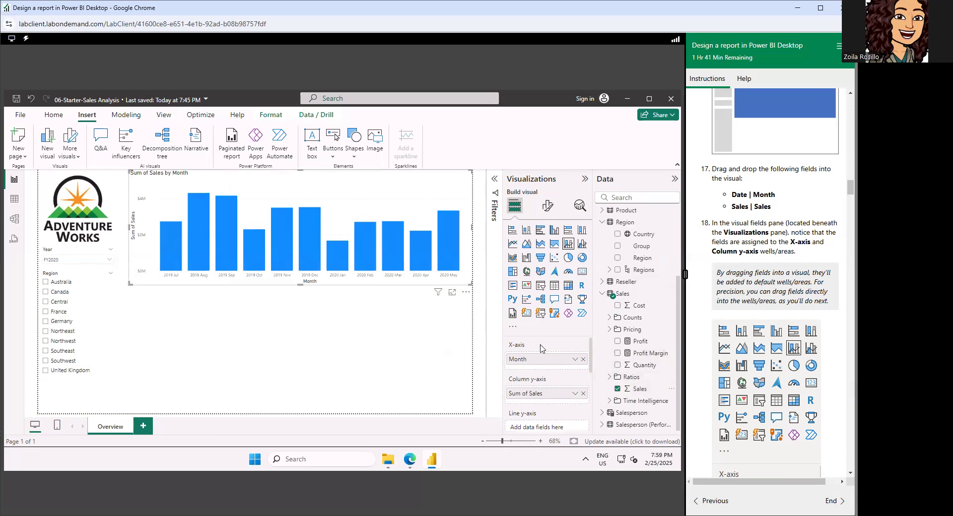
Check the chart's field assignments against the lab instructions and read how to add Profit Margin to the Line y-axis.
scroll(542, 348, "down", 3)
scroll(541, 349, "up", 3)
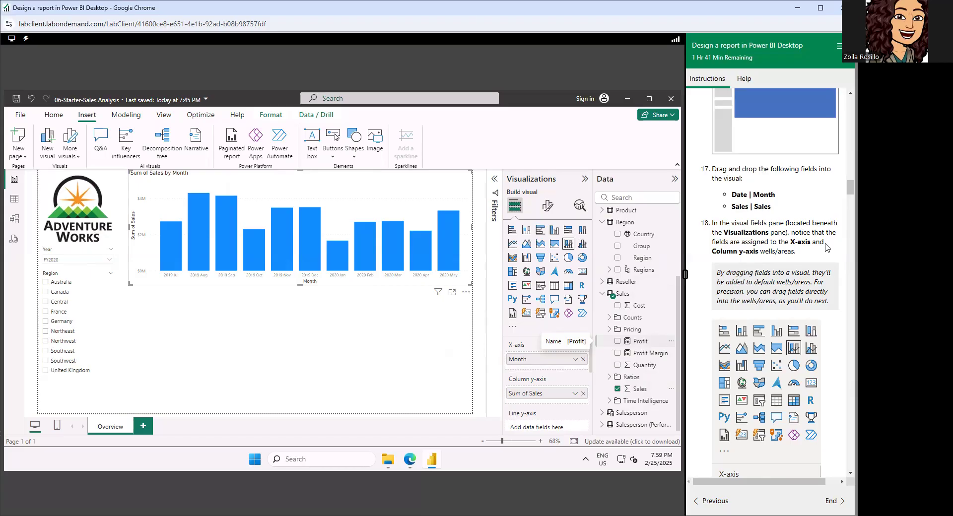
scroll(830, 247, "down", 1)
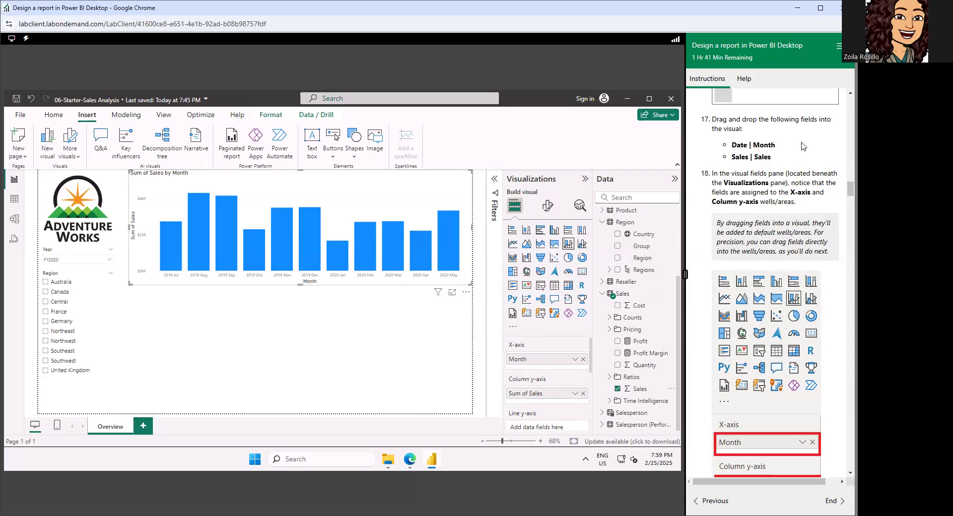
scroll(797, 148, "down", 3)
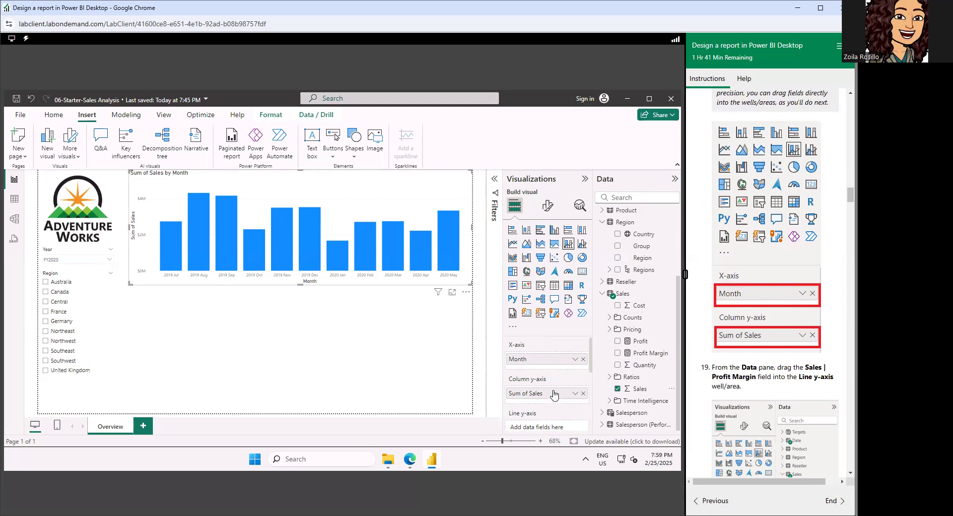
scroll(554, 395, "down", 2)
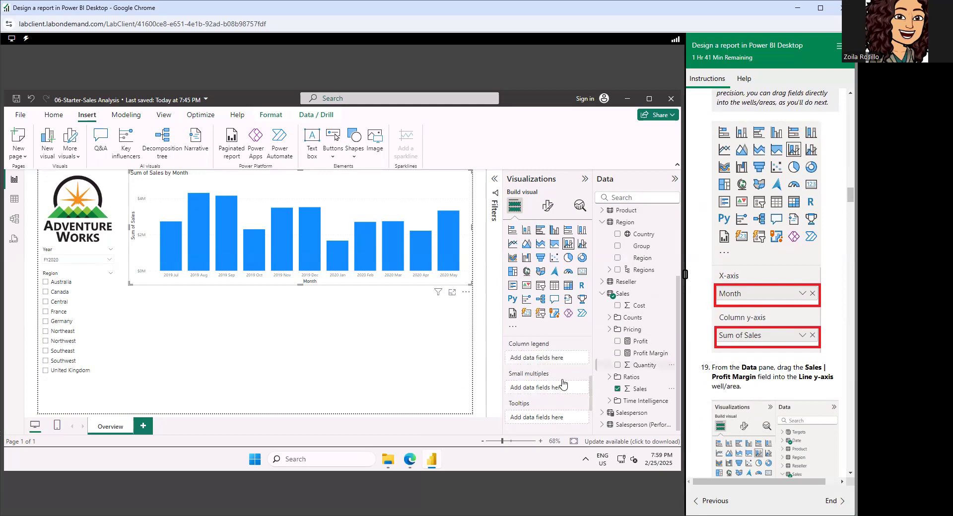
scroll(564, 384, "up", 2)
scroll(811, 303, "down", 1)
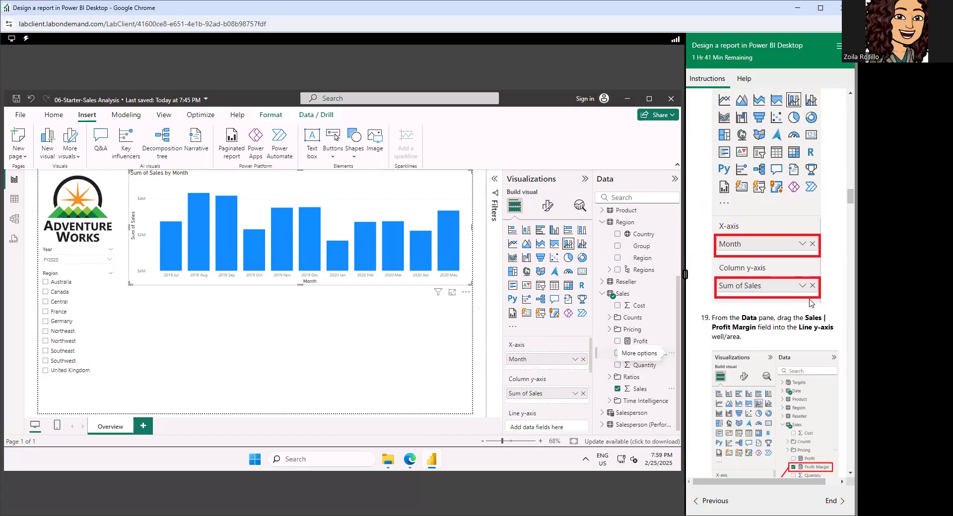
scroll(811, 302, "down", 1)
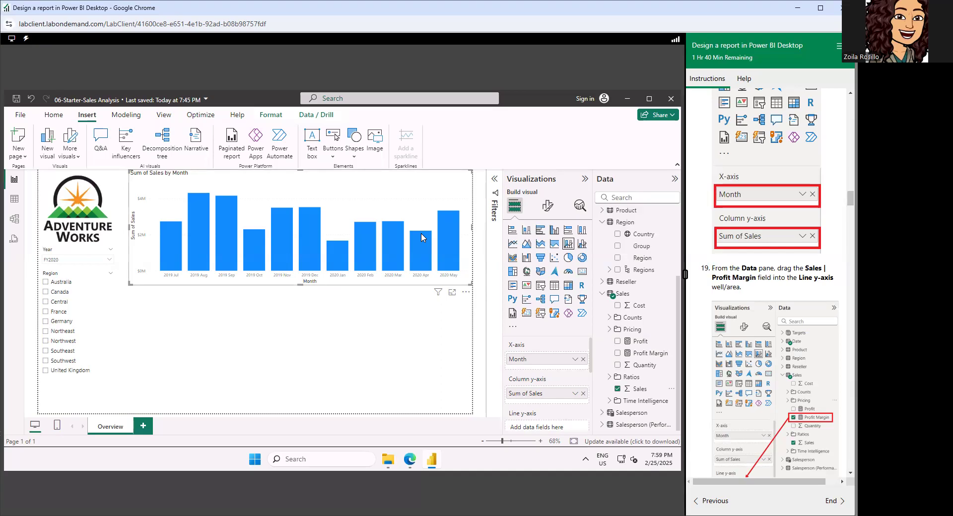
mouse_move(421, 234)
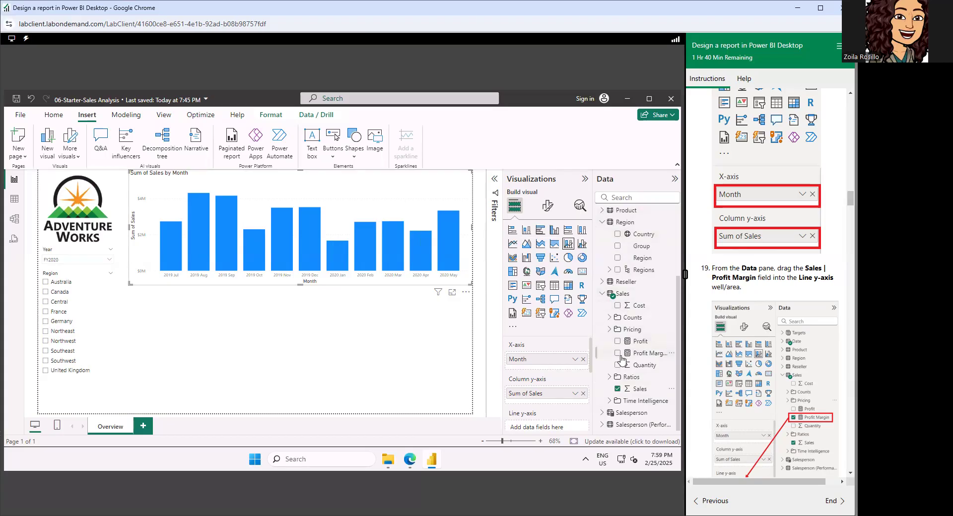
scroll(622, 359, "up", 3)
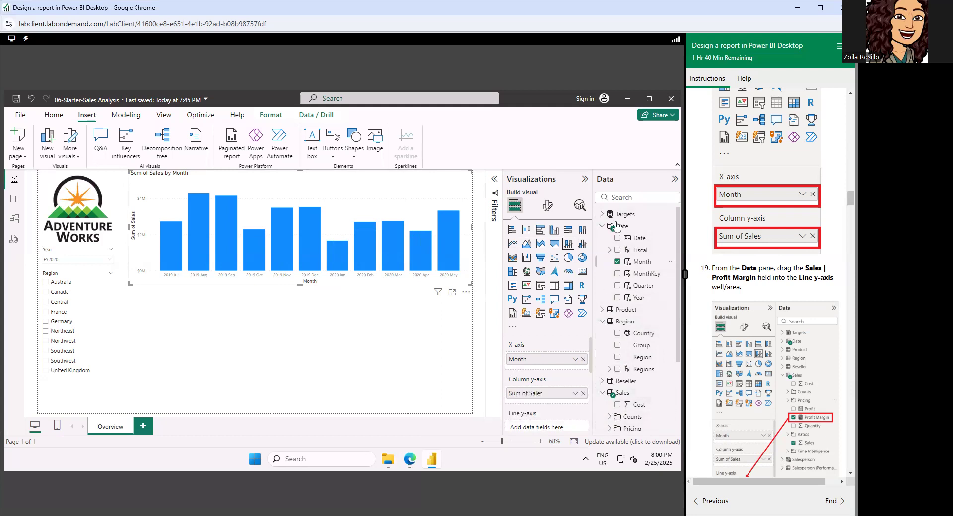
Assign the Sales table's Profit field to the Line y-axis of the line and stacked column chart.
scroll(621, 378, "down", 3)
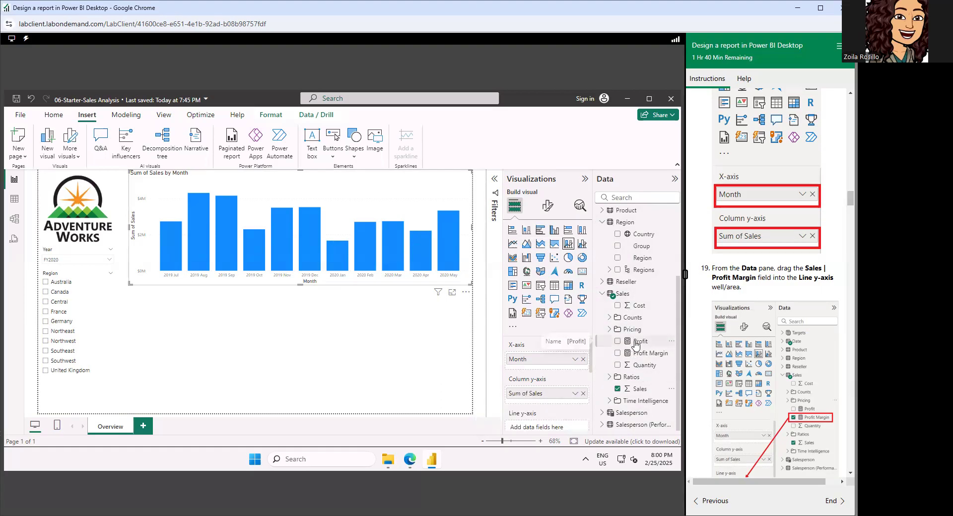
mouse_move(636, 343)
left_mouse_down()
mouse_move(615, 373)
mouse_move(542, 426)
mouse_move(543, 338)
mouse_move(528, 382)
mouse_move(532, 335)
mouse_move(611, 332)
mouse_move(640, 344)
left_mouse_up()
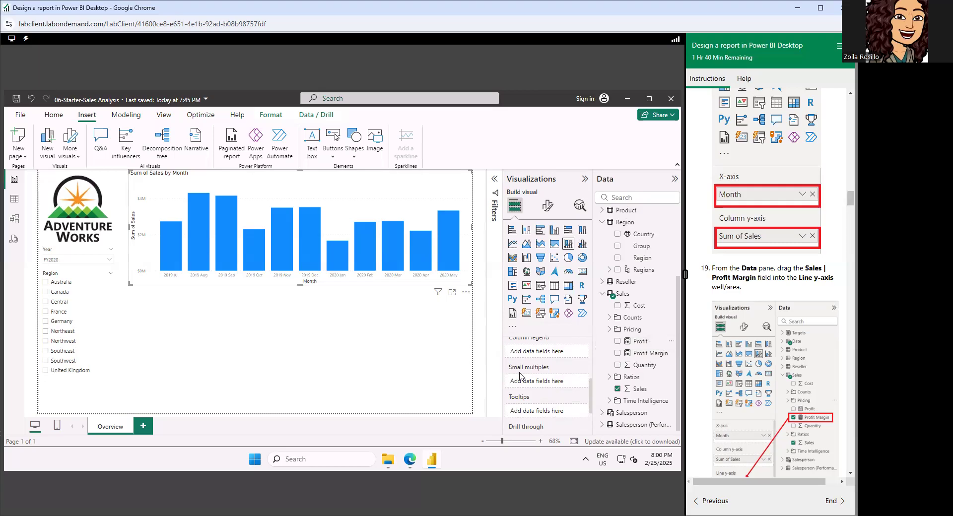
scroll(525, 375, "up", 2)
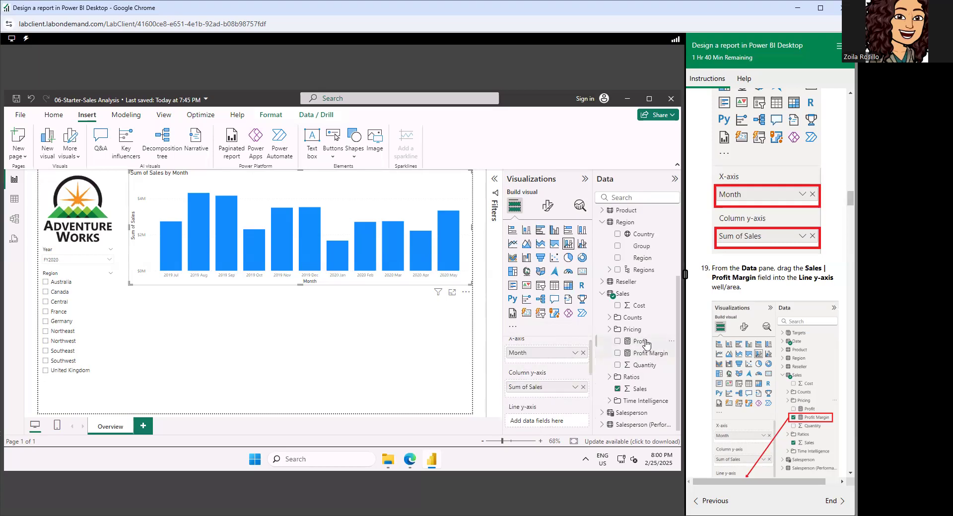
left_click_drag(641, 344, 560, 422)
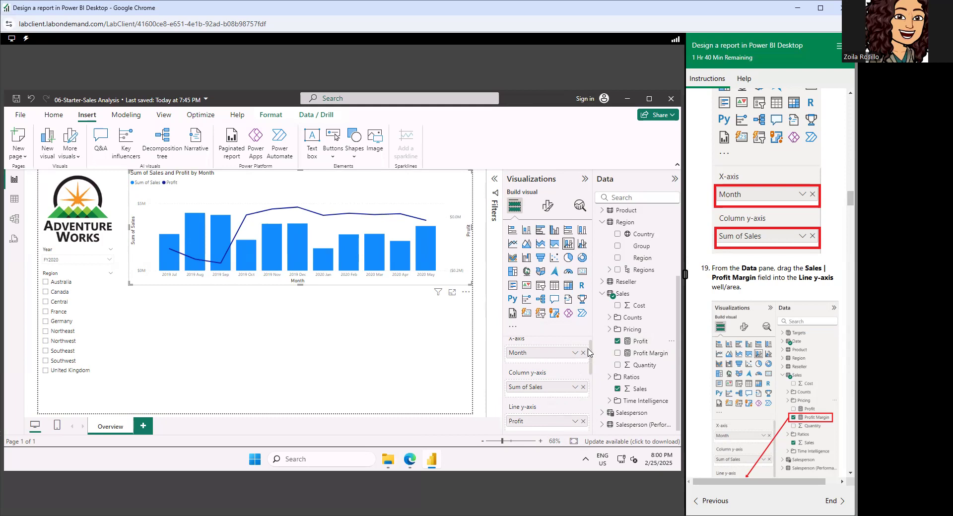
scroll(592, 361, "down", 1)
scroll(519, 385, "down", 1)
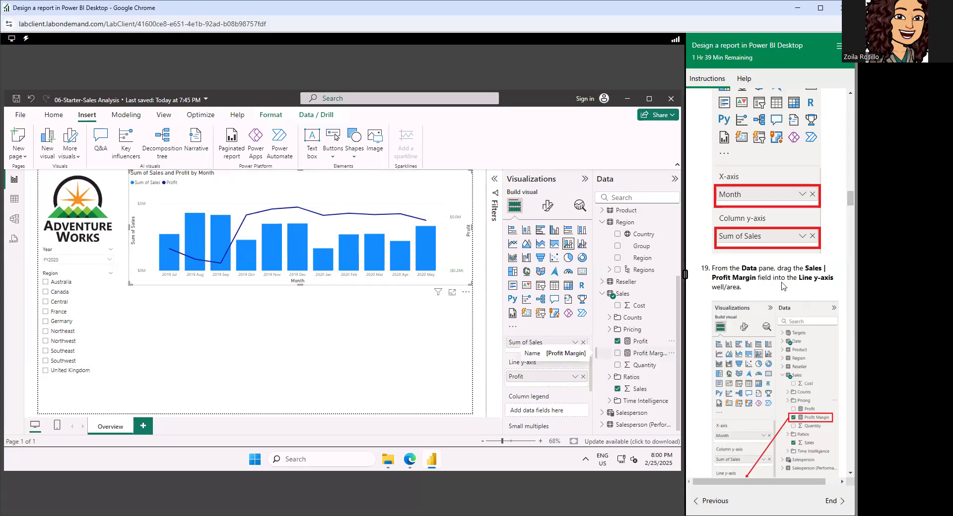
Following the lab instructions, set the Month field on the chart's X-axis to show items with no data.
scroll(784, 286, "down", 3)
scroll(782, 287, "down", 3)
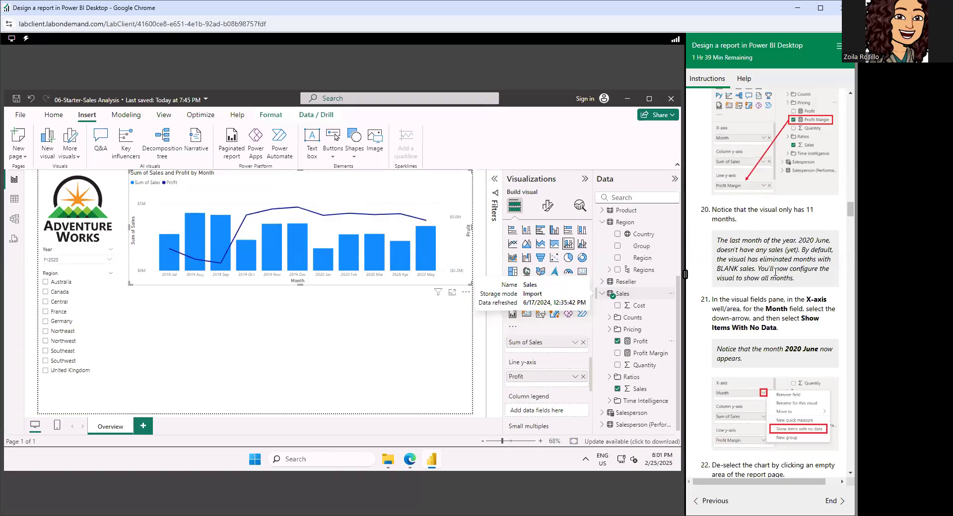
scroll(775, 272, "down", 3)
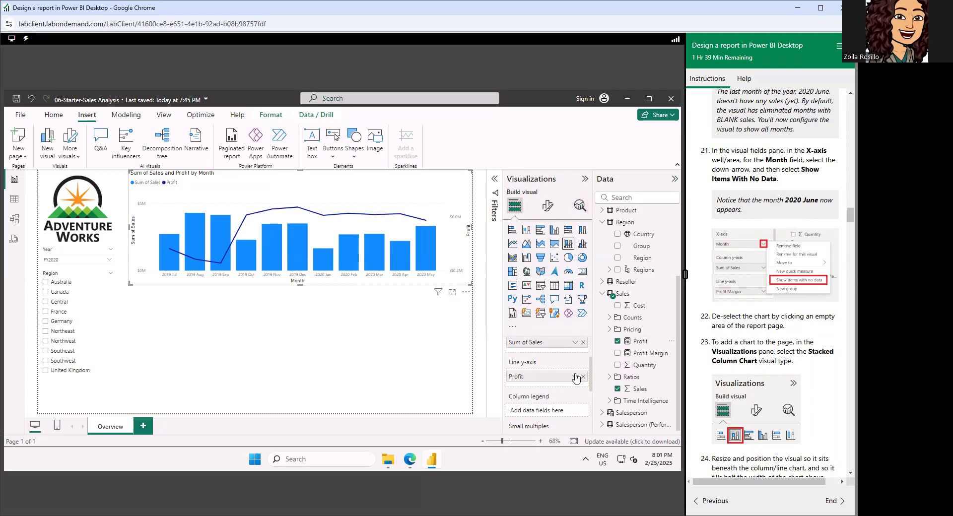
scroll(576, 372, "up", 2)
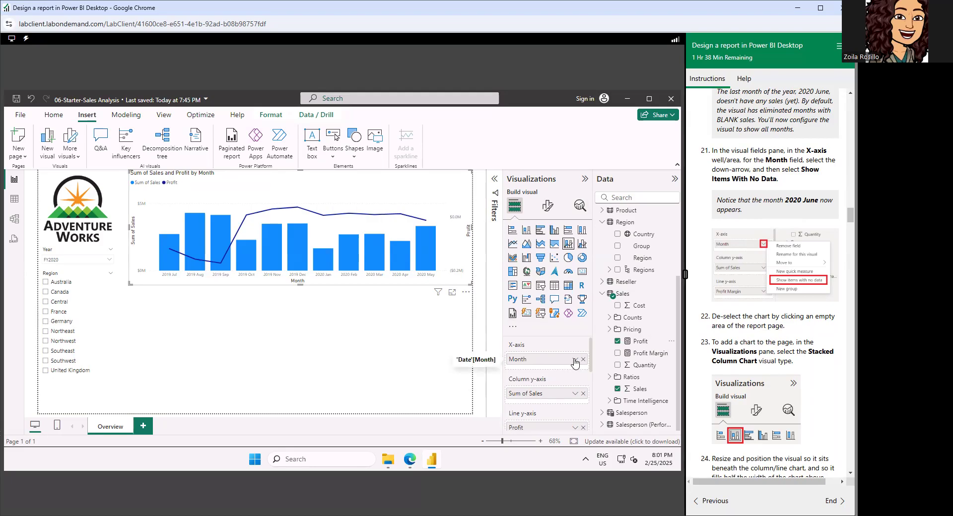
left_click(575, 361)
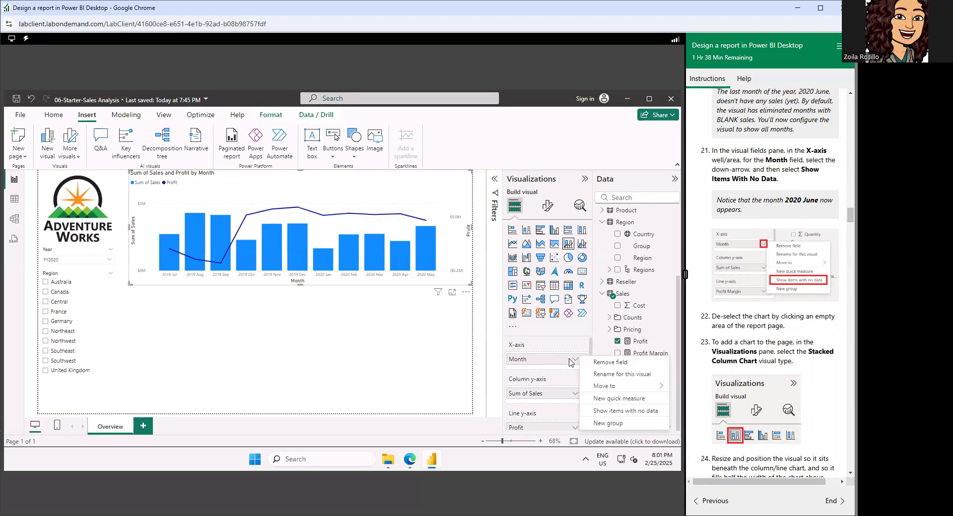
left_click(624, 415)
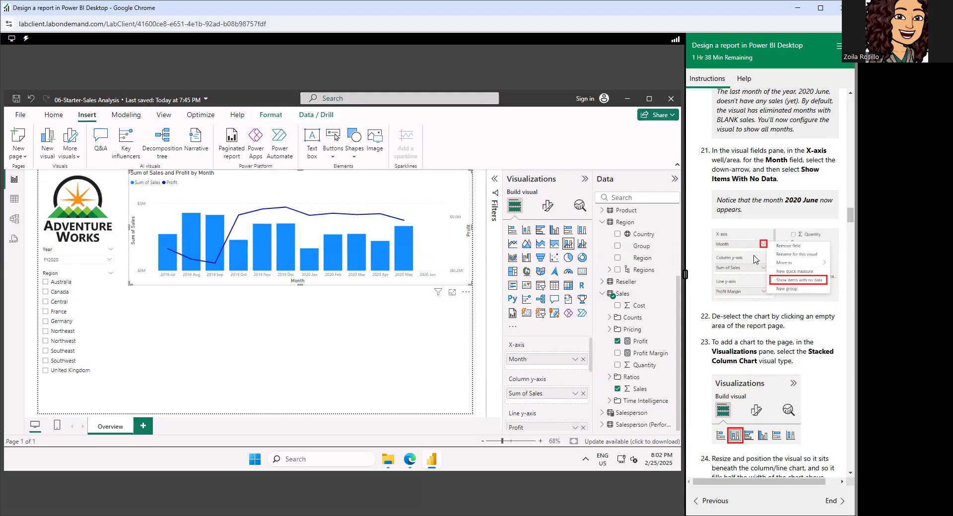
Deselect the line and stacked column chart and add a Stacked column chart in the empty space beneath it.
scroll(763, 265, "down", 1)
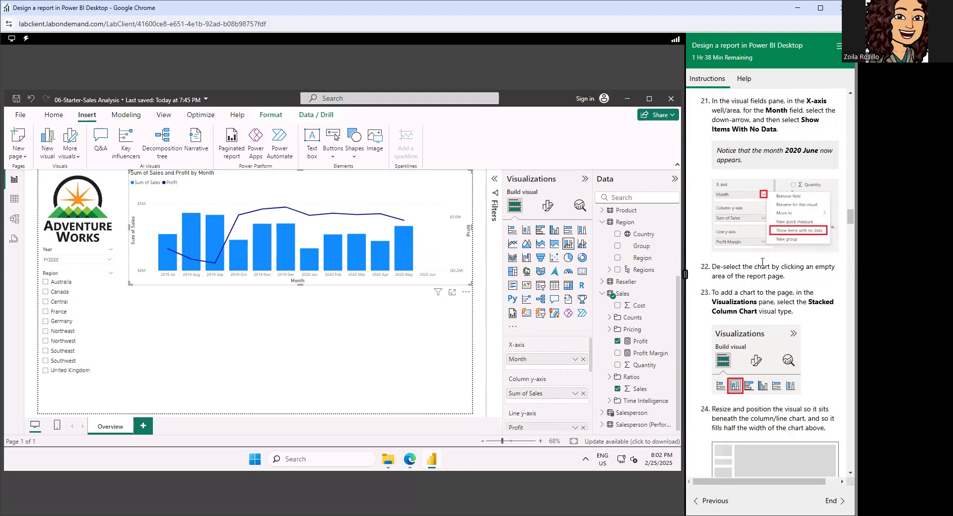
scroll(770, 244, "down", 1)
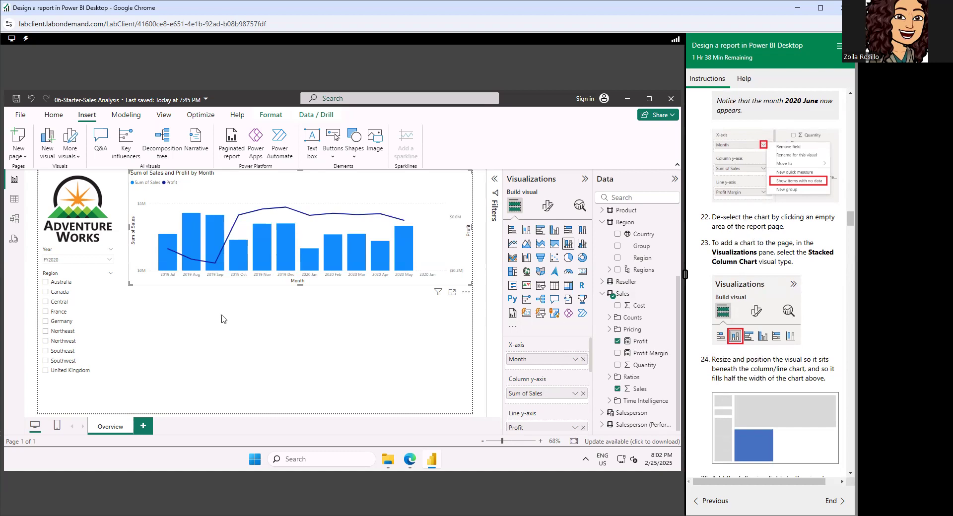
left_click(245, 321)
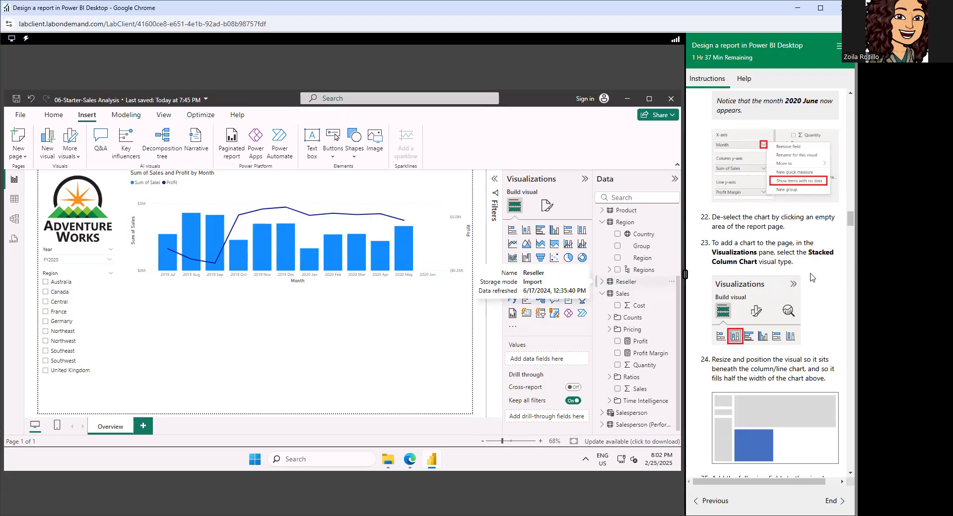
scroll(812, 277, "down", 1)
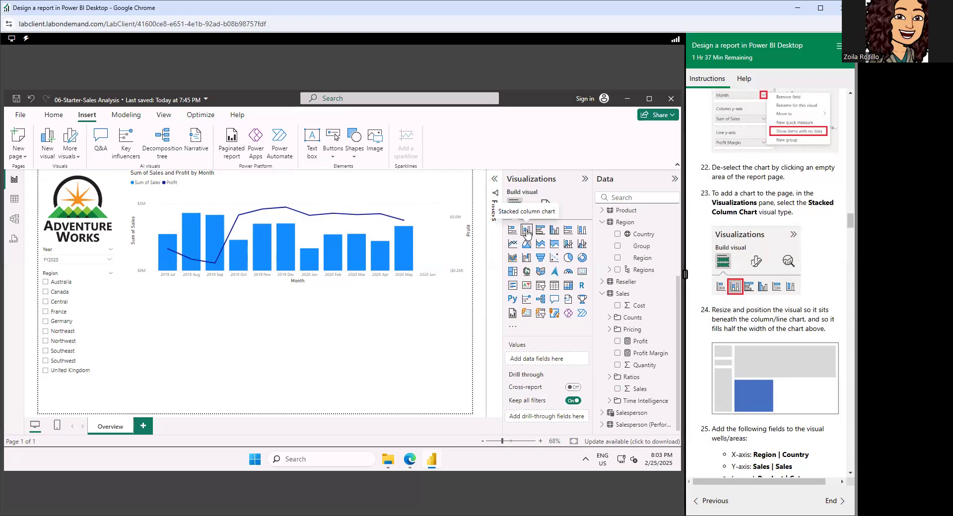
left_click(443, 237)
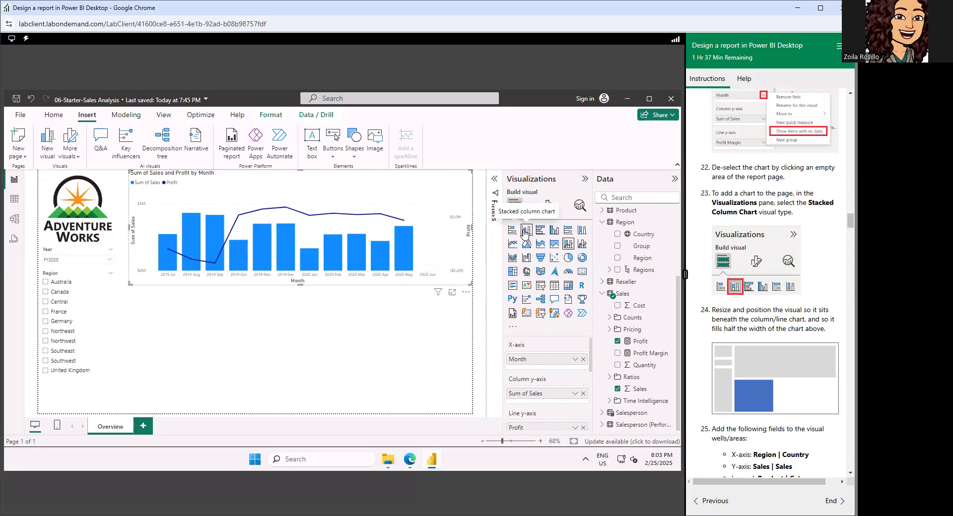
left_click(393, 350)
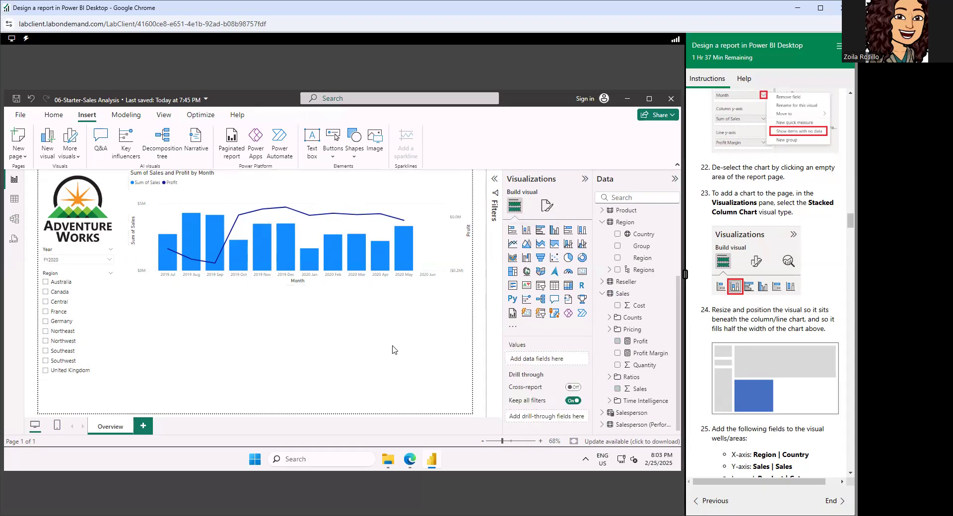
left_click(526, 230)
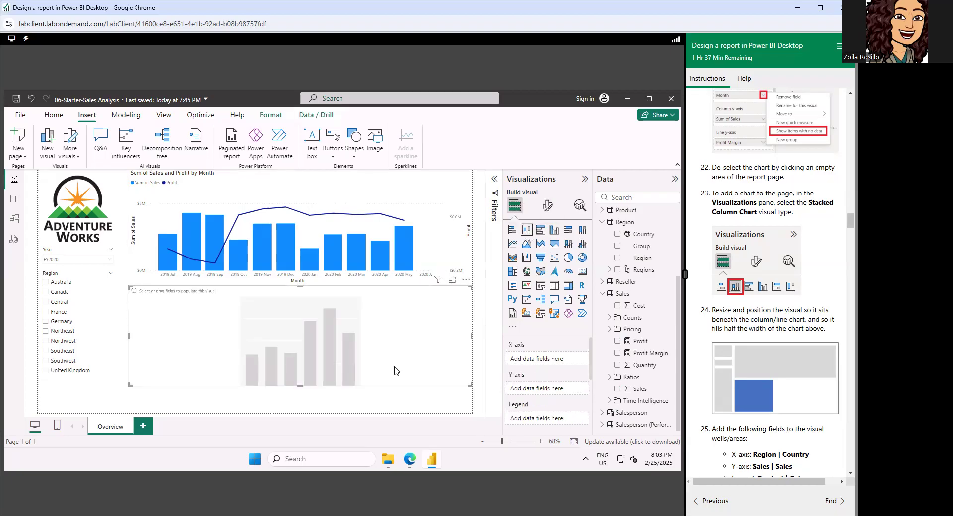
Narrow the new stacked column chart to about half the width of the chart above it.
scroll(815, 240, "down", 1)
scroll(815, 241, "down", 1)
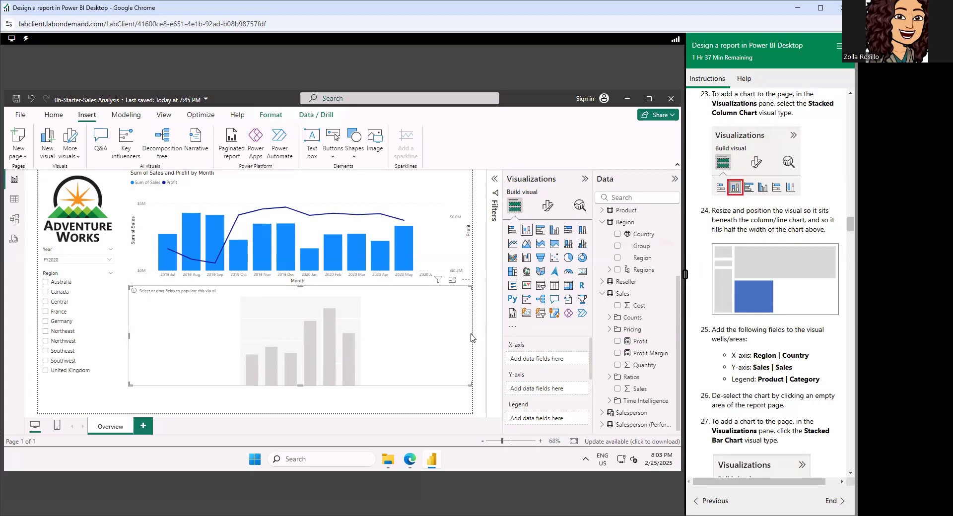
left_click_drag(472, 338, 283, 338)
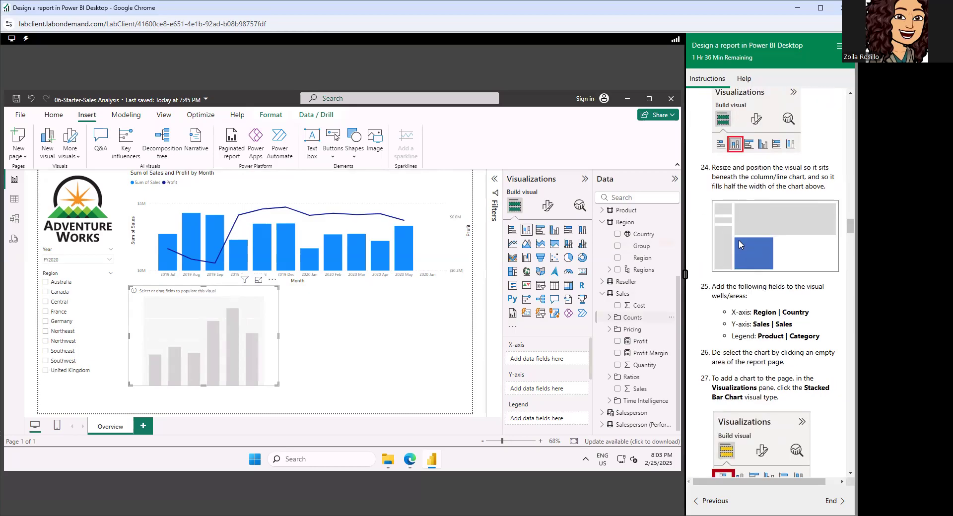
Assign Region's Country field to the stacked column chart's X-axis, Sales to its Y-axis and Product's Category to its Legend.
scroll(739, 241, "down", 1)
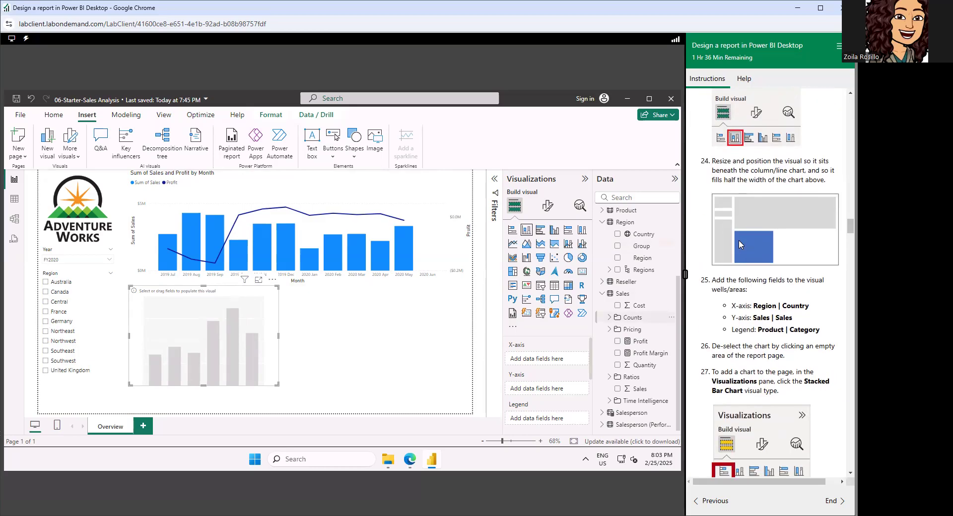
scroll(739, 240, "down", 2)
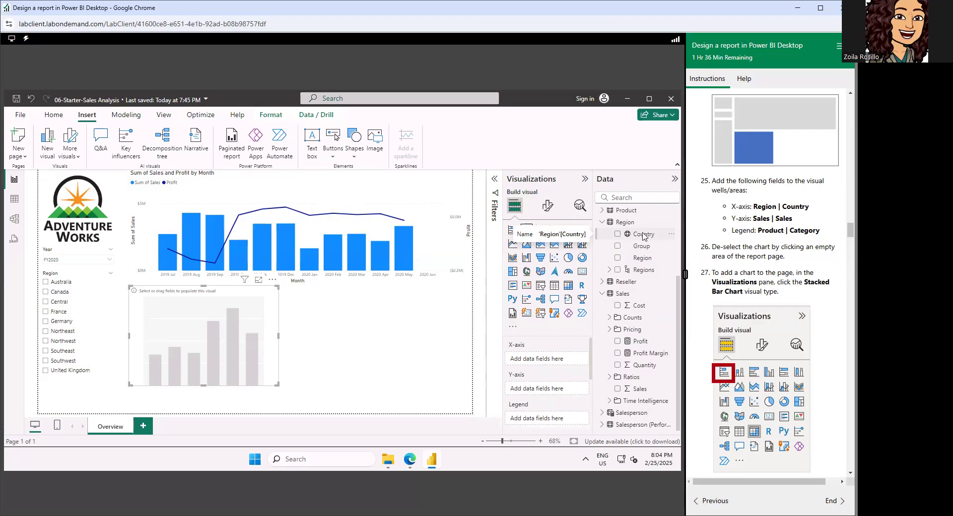
left_click_drag(644, 237, 550, 359)
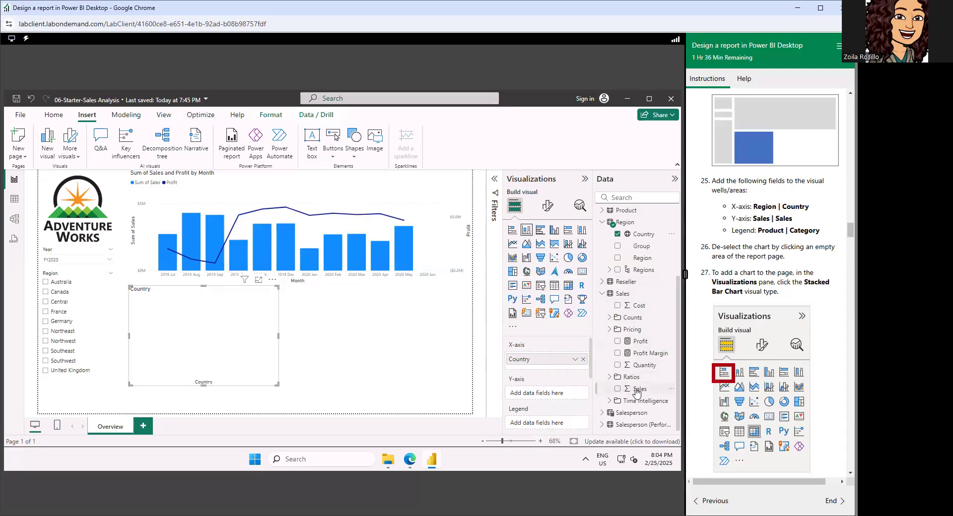
left_click_drag(637, 391, 545, 395)
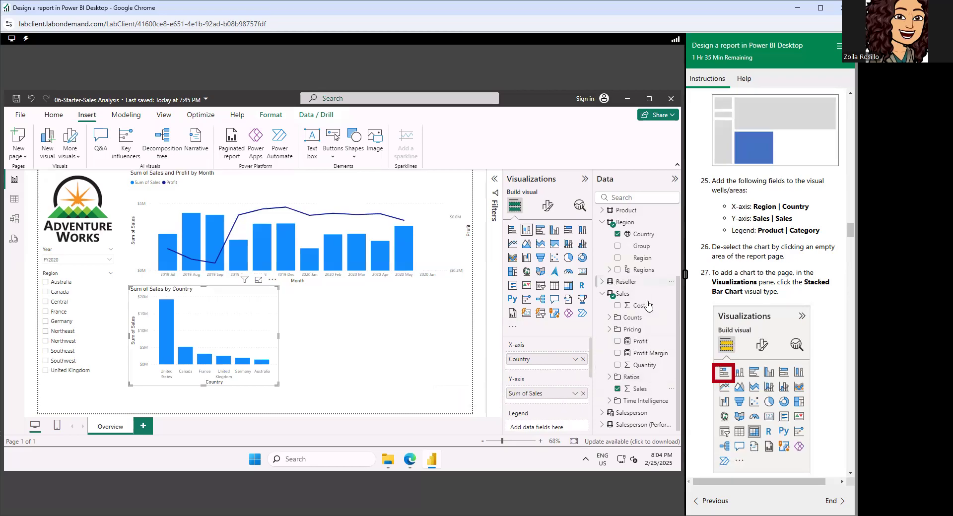
left_click(602, 211)
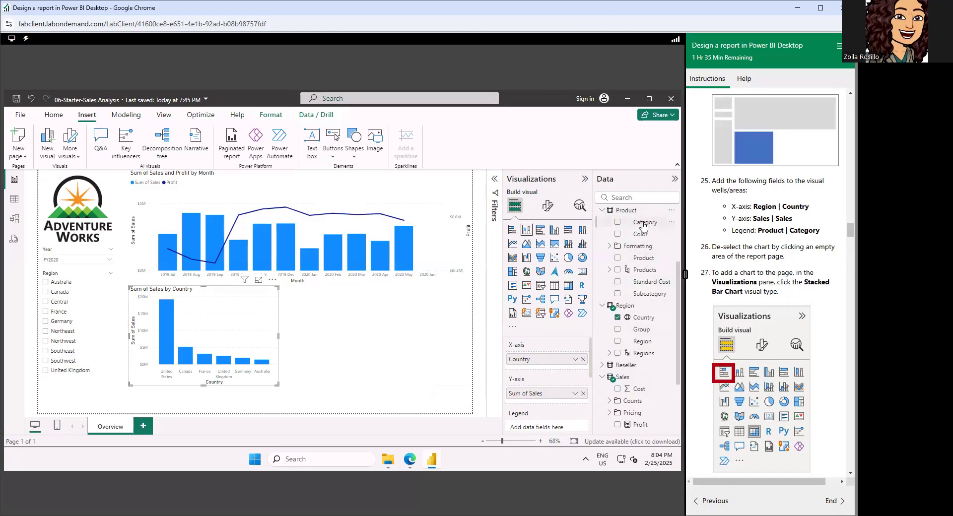
mouse_move(644, 226)
left_mouse_down()
mouse_move(631, 322)
mouse_move(546, 431)
mouse_move(571, 342)
mouse_move(539, 392)
mouse_move(537, 358)
mouse_move(548, 422)
mouse_move(551, 403)
mouse_move(645, 263)
mouse_move(648, 222)
left_mouse_up()
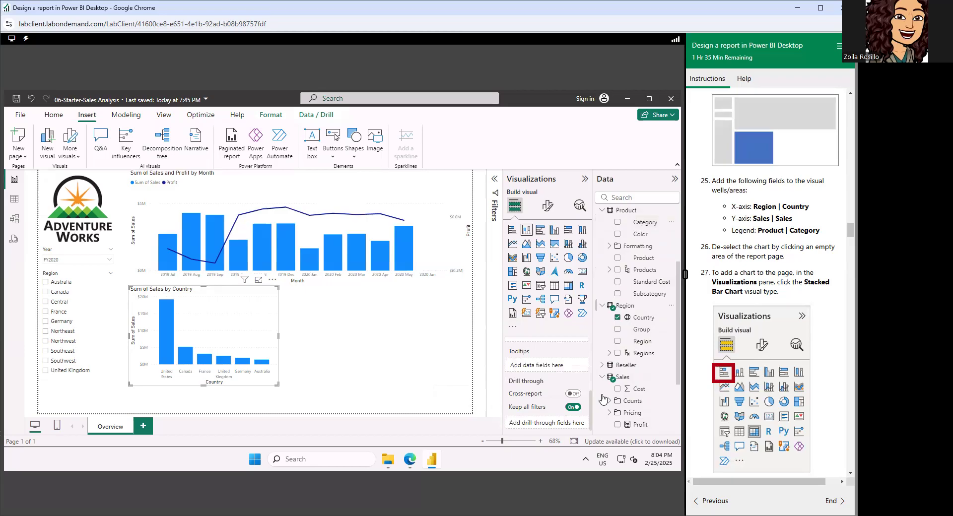
scroll(591, 408, "up", 5)
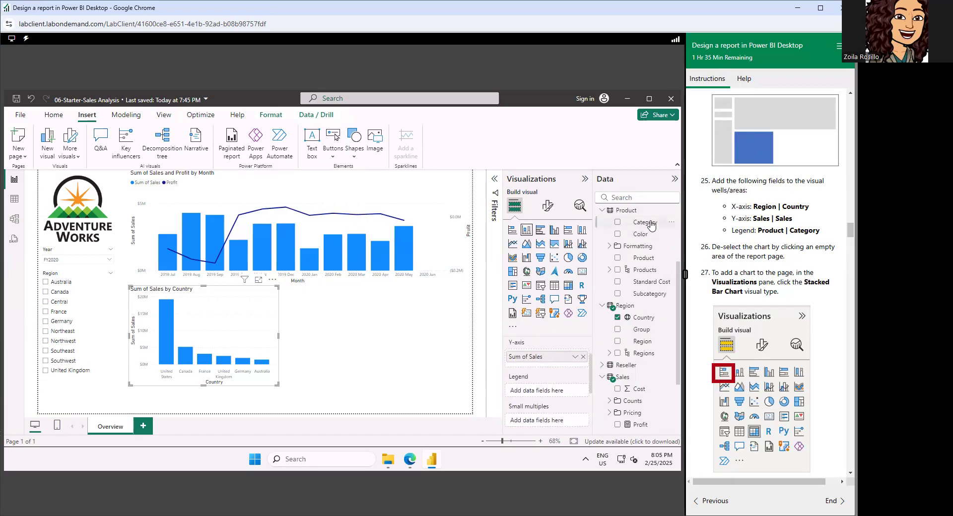
left_click_drag(649, 226, 526, 382)
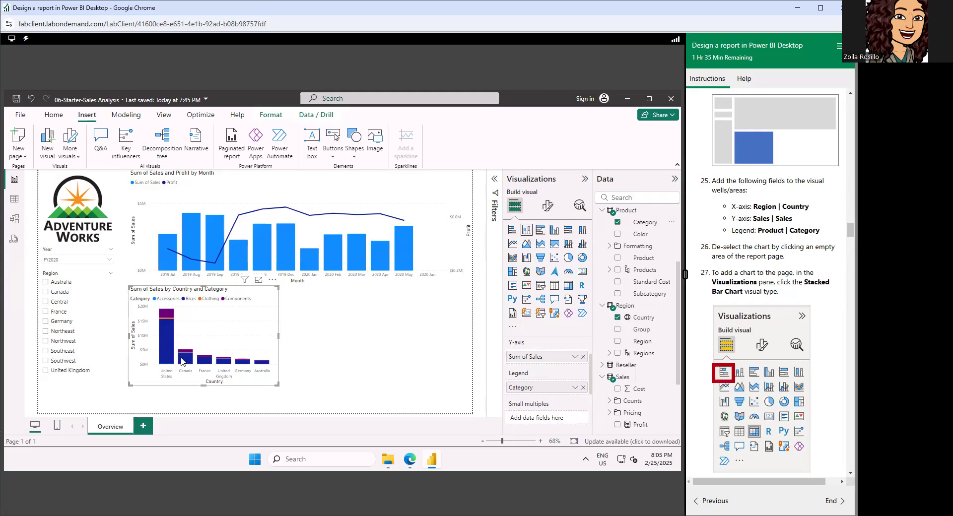
Inspect the Canada and United States columns in the stacked column chart and check the chart's field assignments.
mouse_move(193, 363)
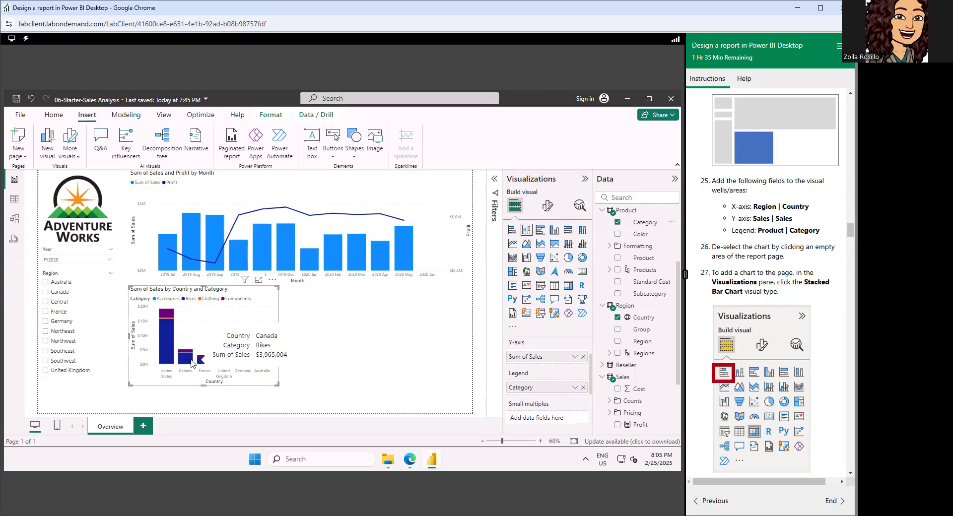
mouse_move(167, 326)
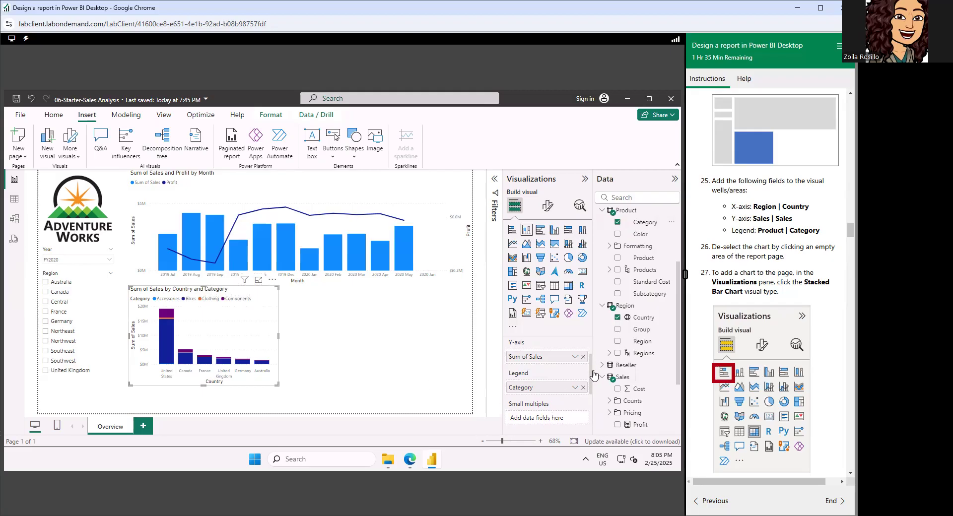
scroll(594, 376, "up", 1)
scroll(590, 358, "up", 1)
scroll(590, 360, "down", 1)
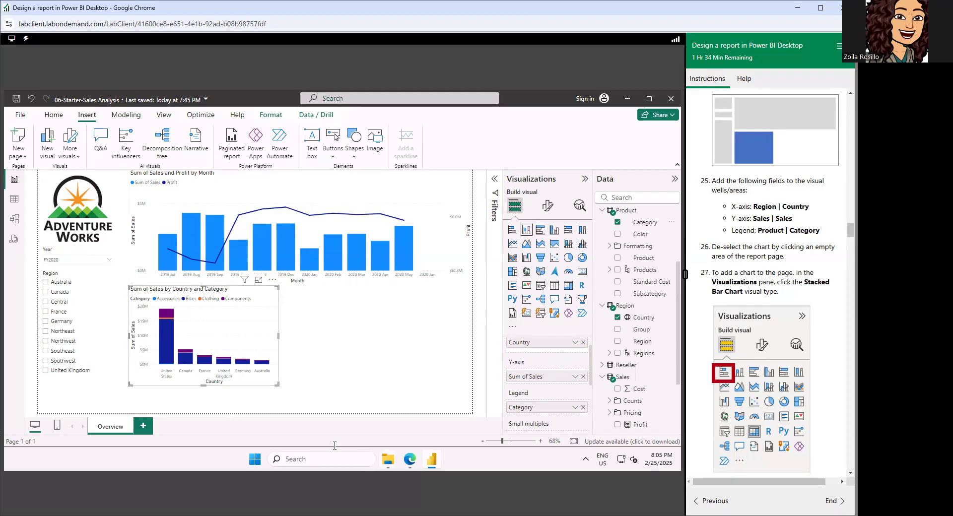
Read the lab instructions for the Stacked Bar Chart and deselect the stacked column chart on the report page.
scroll(807, 320, "down", 3)
scroll(807, 320, "down", 3)
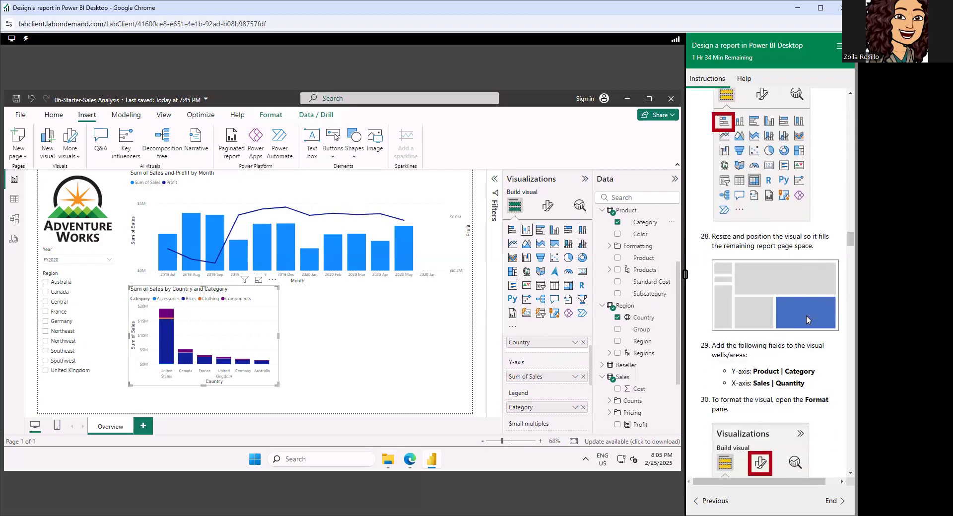
scroll(807, 315, "down", 1)
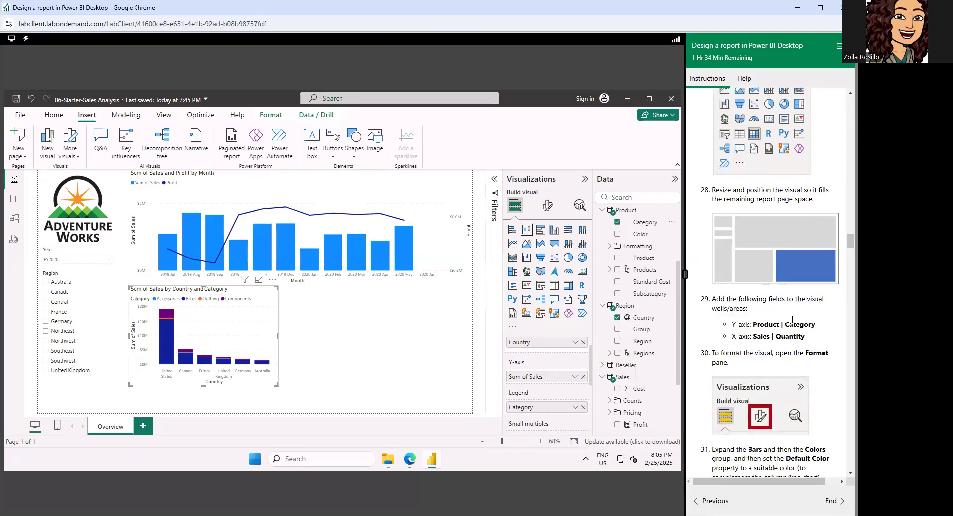
scroll(792, 320, "up", 4)
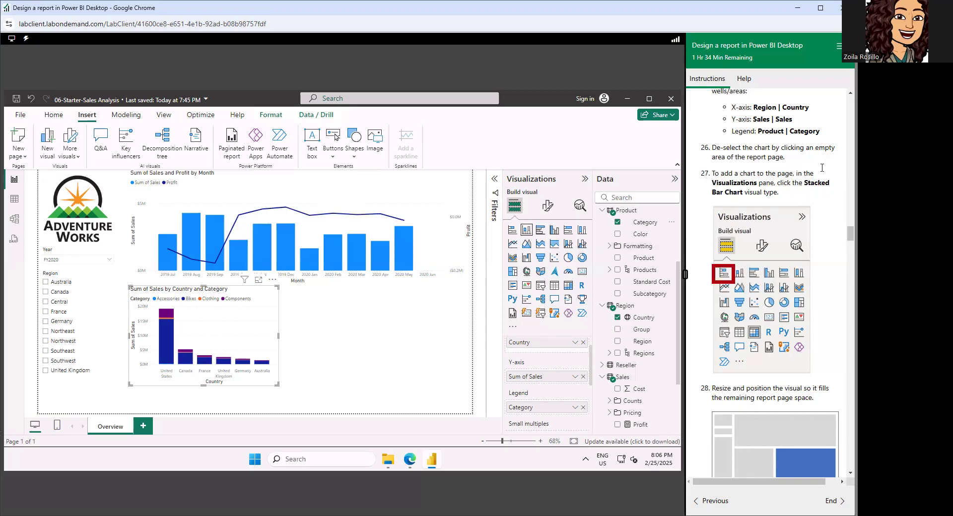
left_click(346, 339)
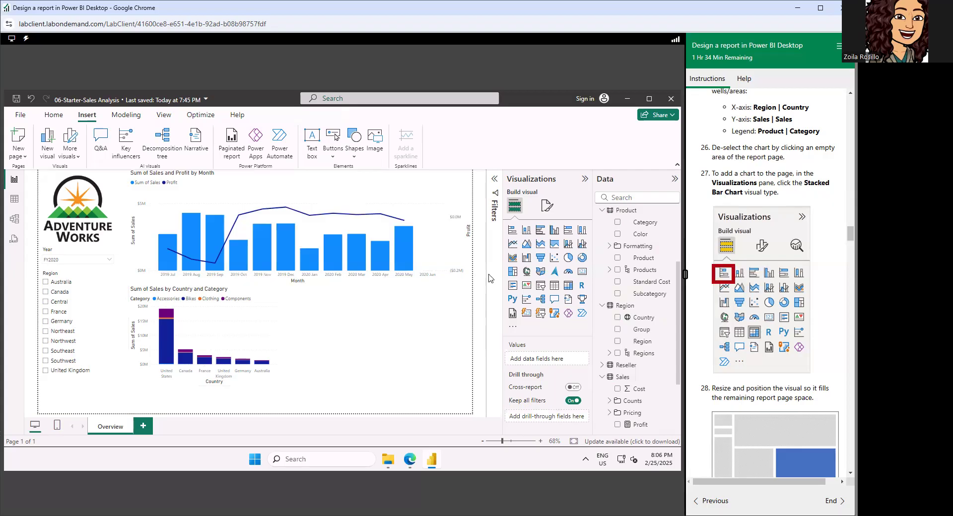
scroll(750, 193, "down", 1)
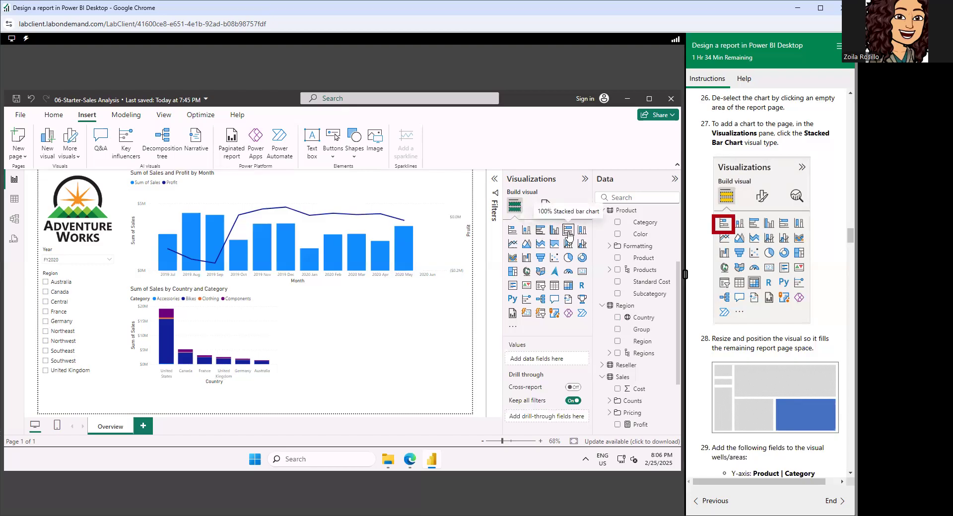
Add a stacked bar chart beside the stacked column chart and extend it down to the lower edge of the report page.
left_click(512, 230)
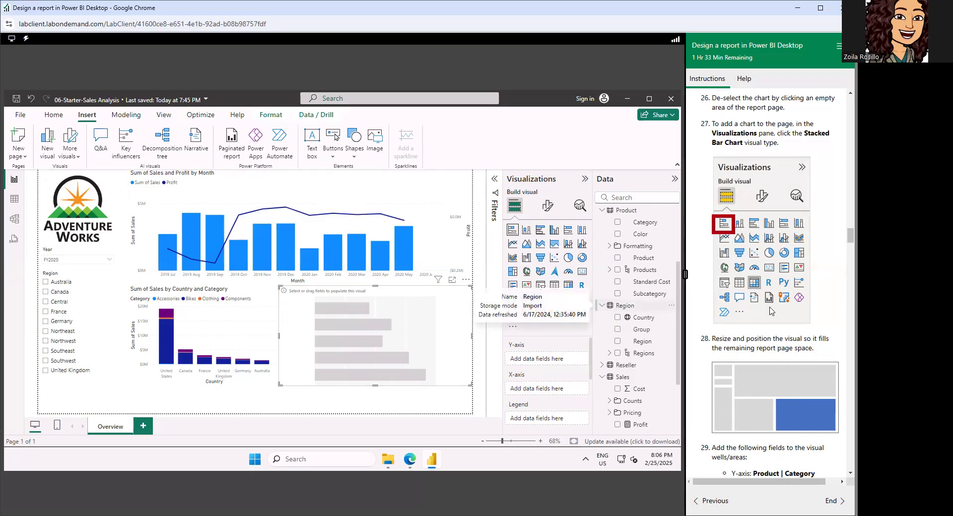
scroll(771, 311, "down", 3)
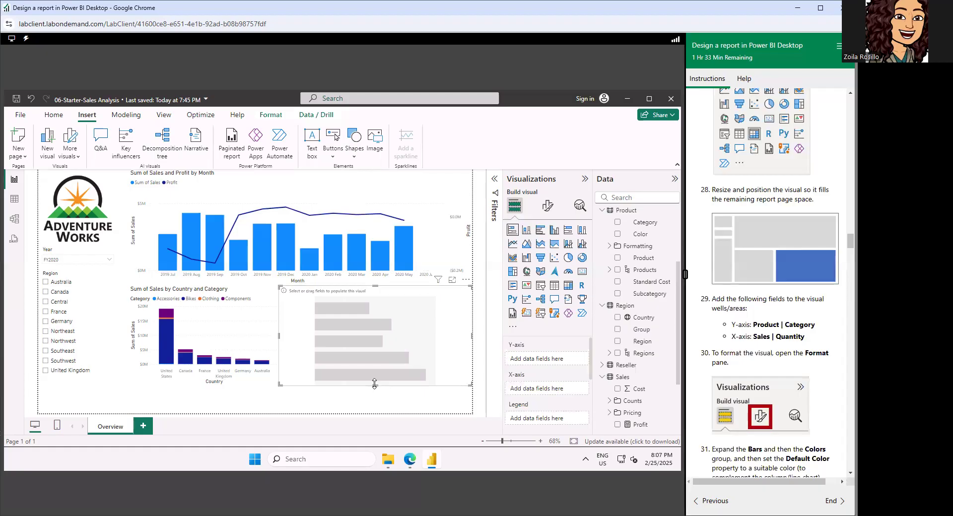
left_click_drag(375, 384, 375, 409)
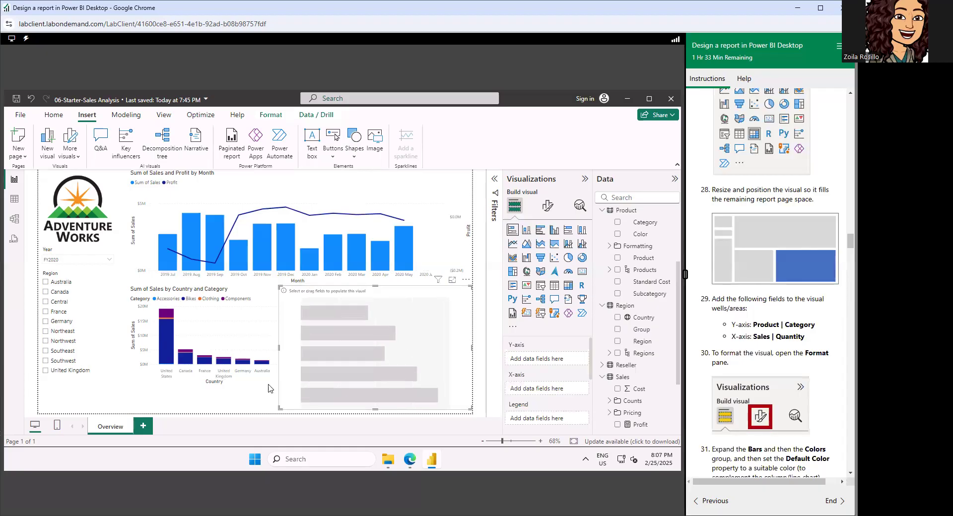
Stretch the stacked column chart down to the page's lower edge and narrow the empty bar chart slightly on the side facing it.
left_click(179, 379)
left_click_drag(201, 397, 199, 417)
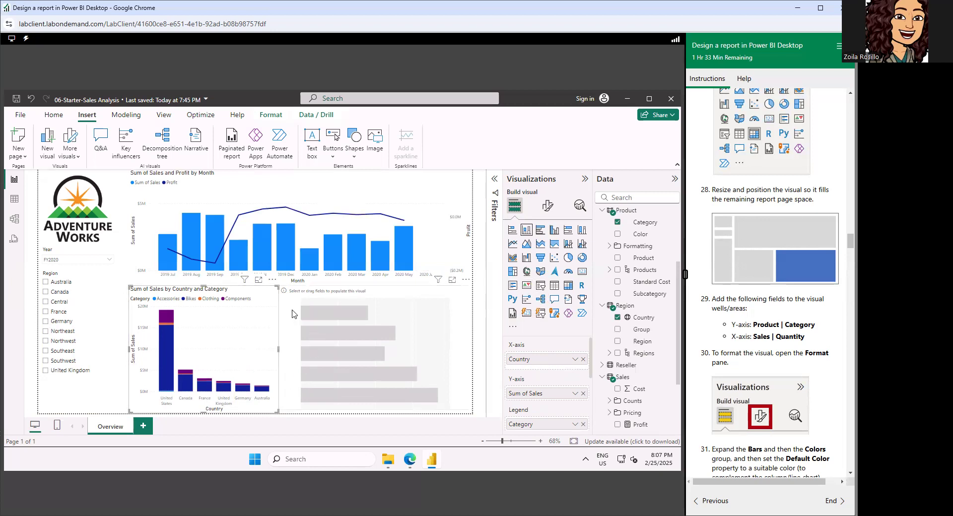
left_click(282, 353)
left_click_drag(280, 350, 285, 347)
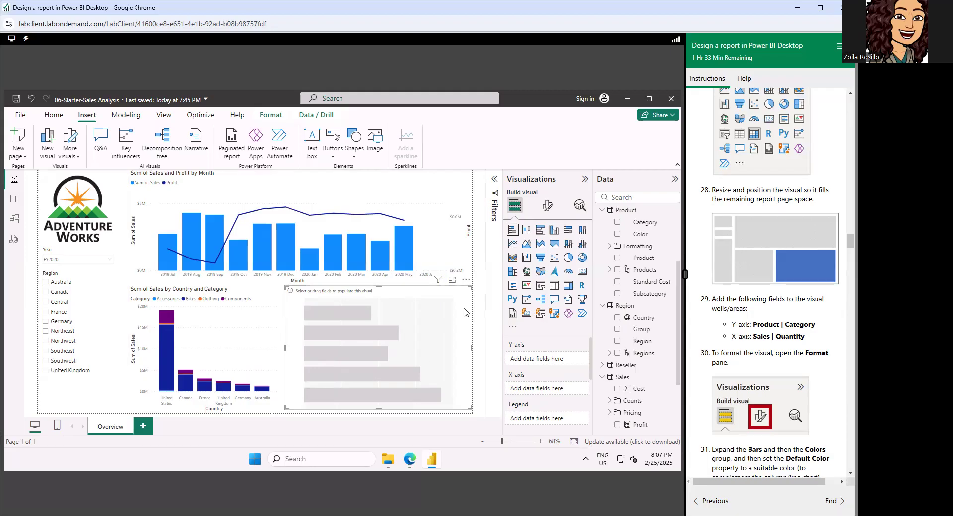
Assign Product's Category field to the stacked bar chart's Y-axis and Sales' Quantity field to its X-axis.
scroll(778, 245, "down", 2)
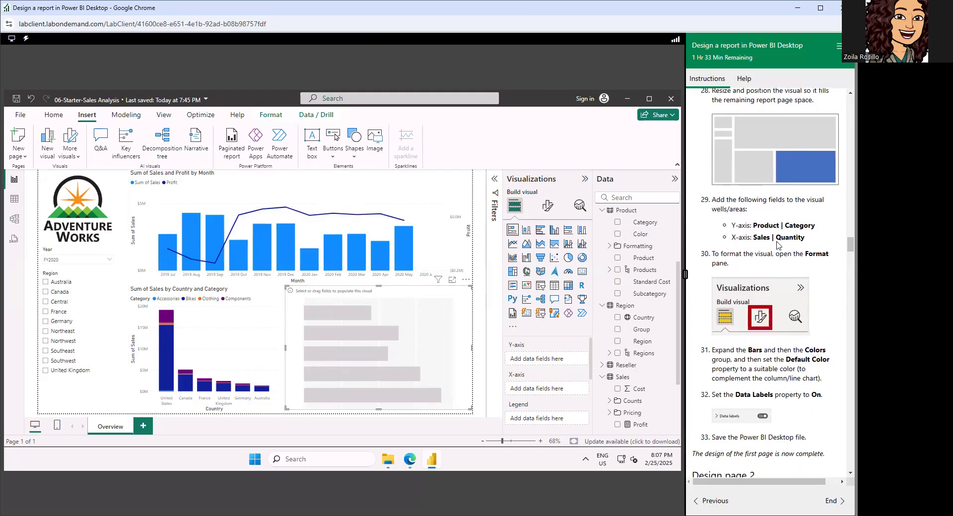
scroll(778, 245, "down", 1)
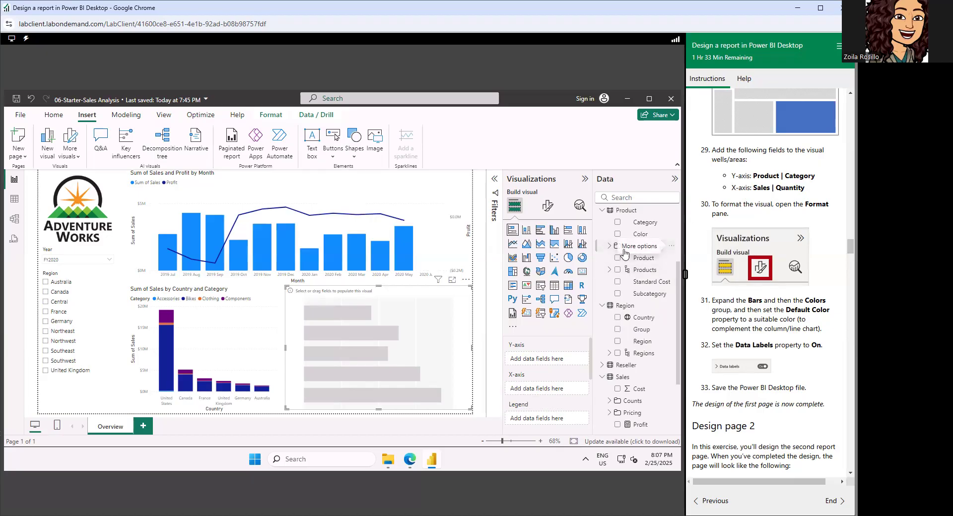
left_click_drag(645, 224, 546, 361)
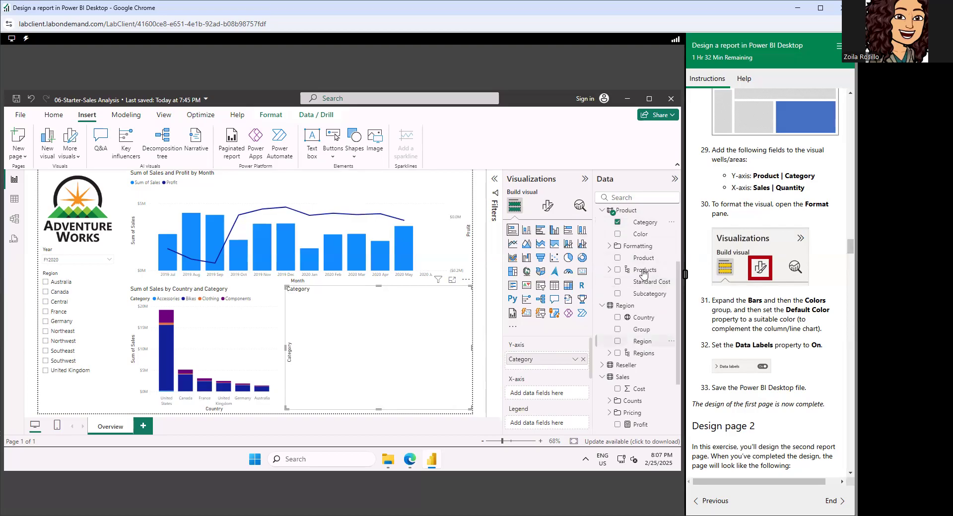
scroll(628, 308, "down", 3)
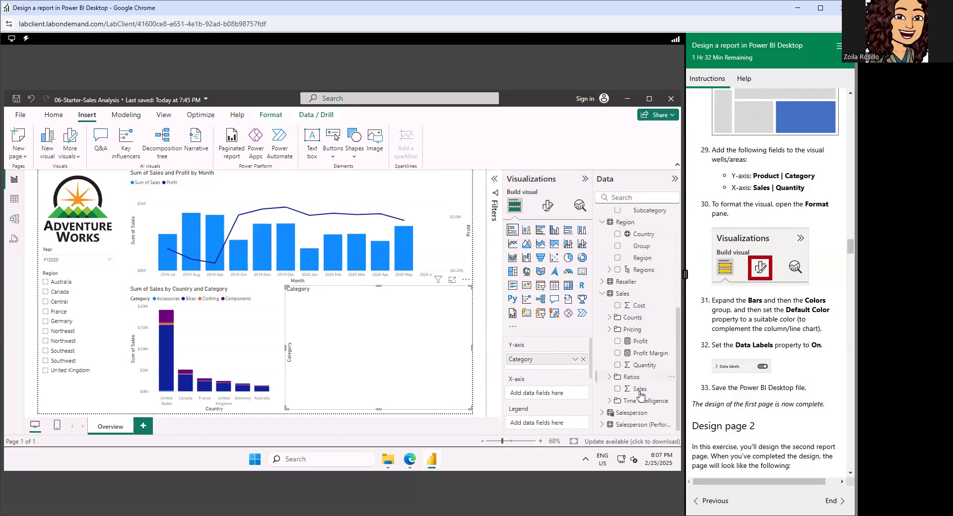
left_click_drag(646, 368, 545, 395)
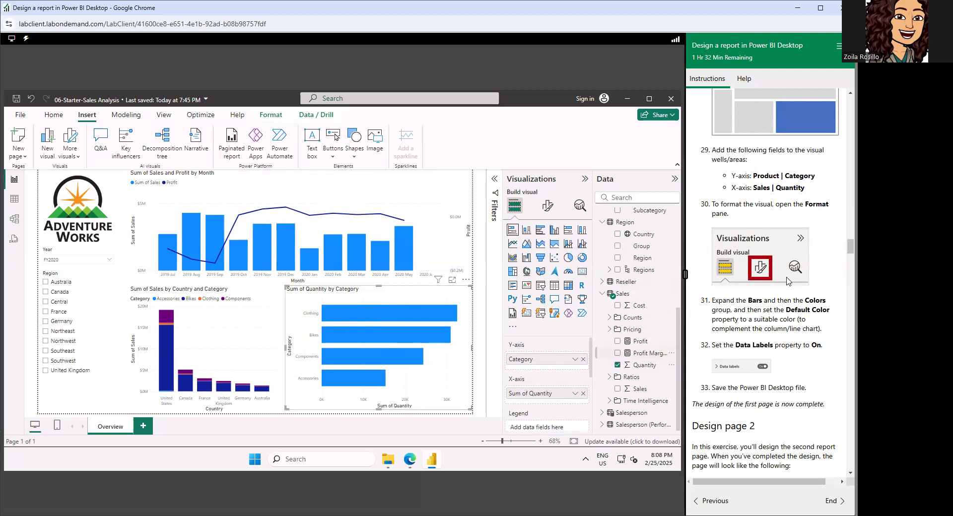
Set the color of all bars in the stacked bar chart to dark blue to complement the column/line chart.
scroll(789, 281, "down", 1)
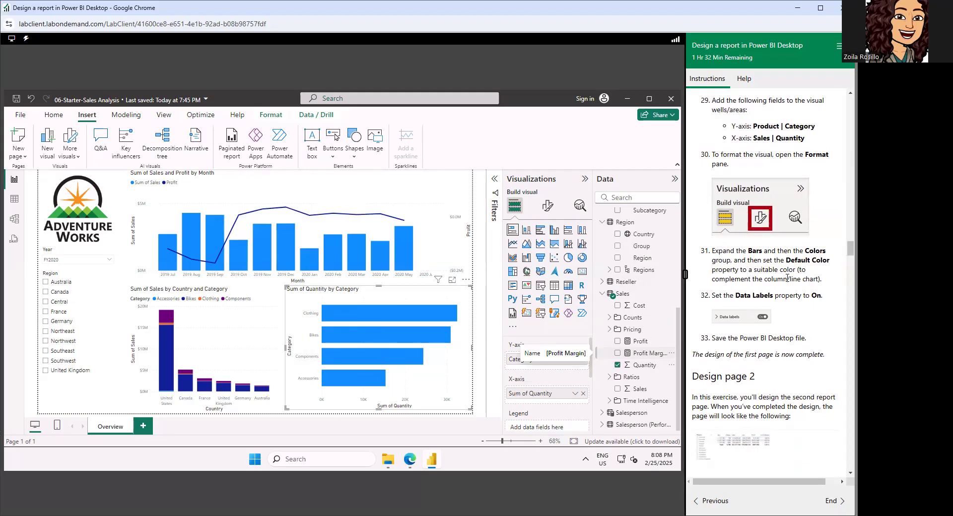
left_click(548, 208)
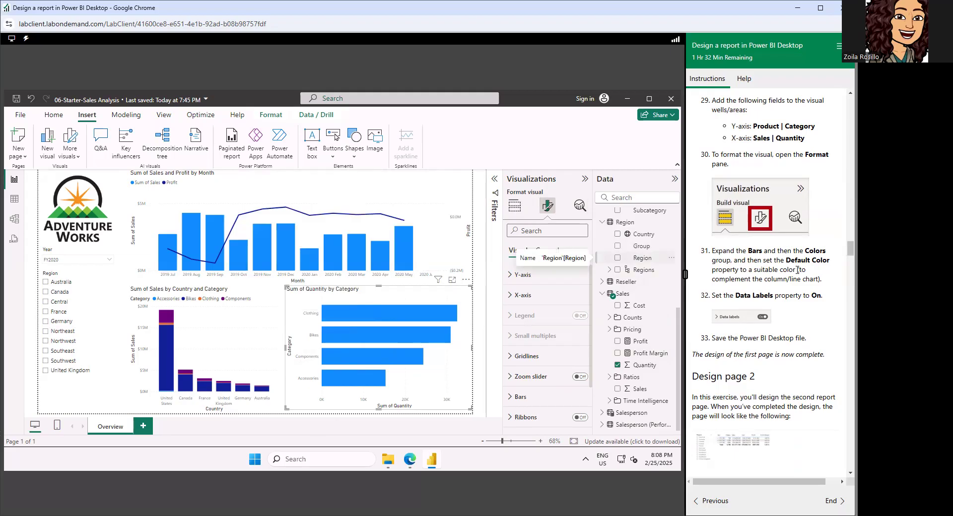
scroll(797, 270, "down", 1)
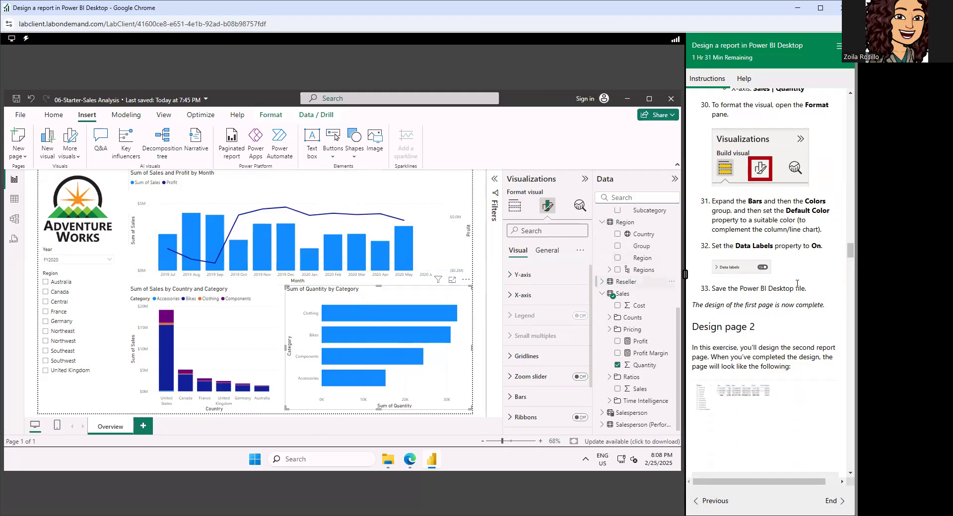
left_click(513, 400)
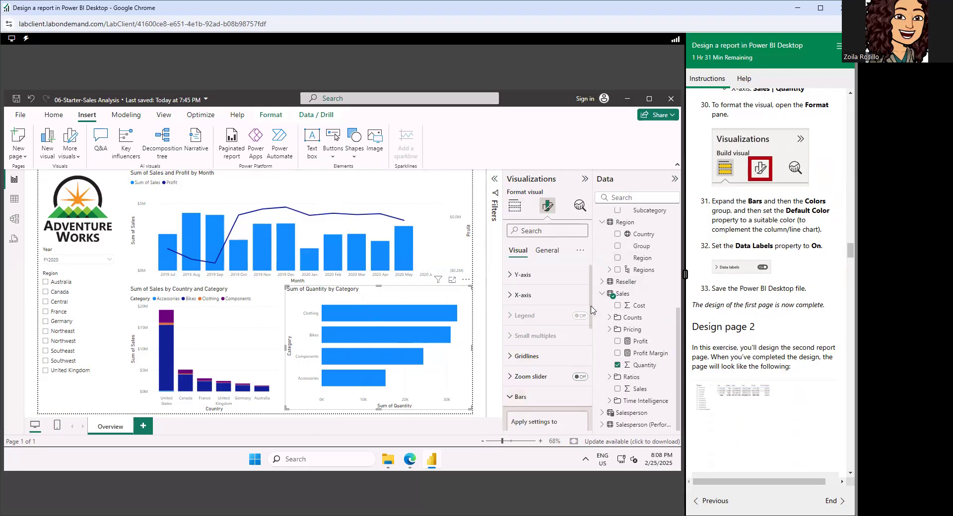
left_click_drag(591, 307, 590, 350)
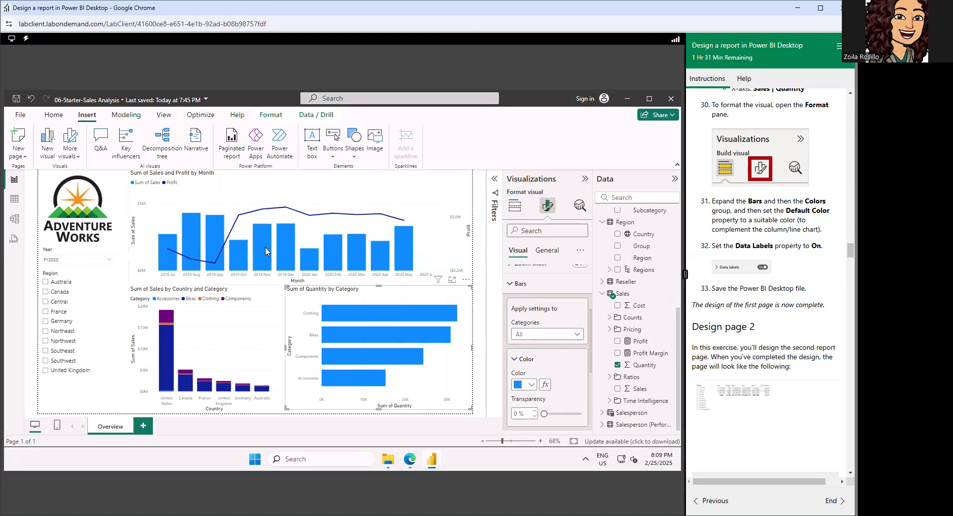
left_click(531, 387)
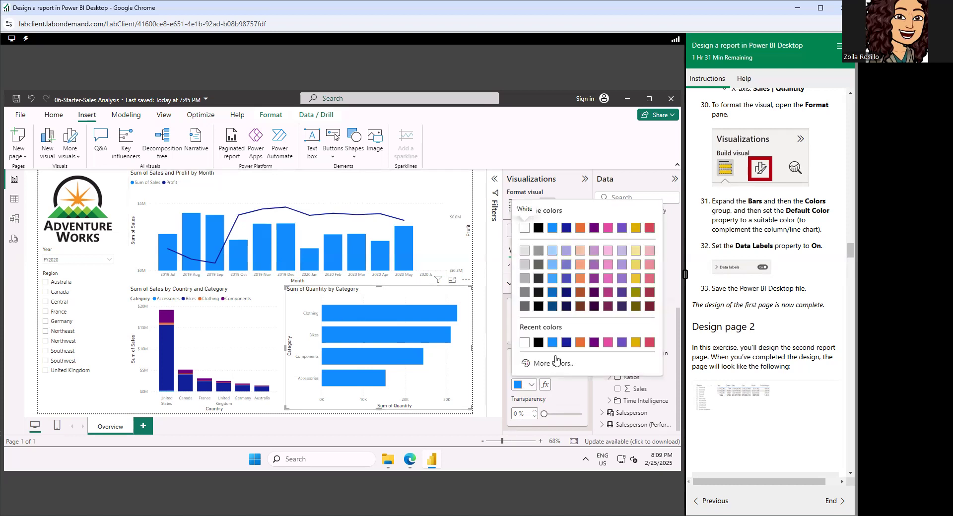
left_click(566, 343)
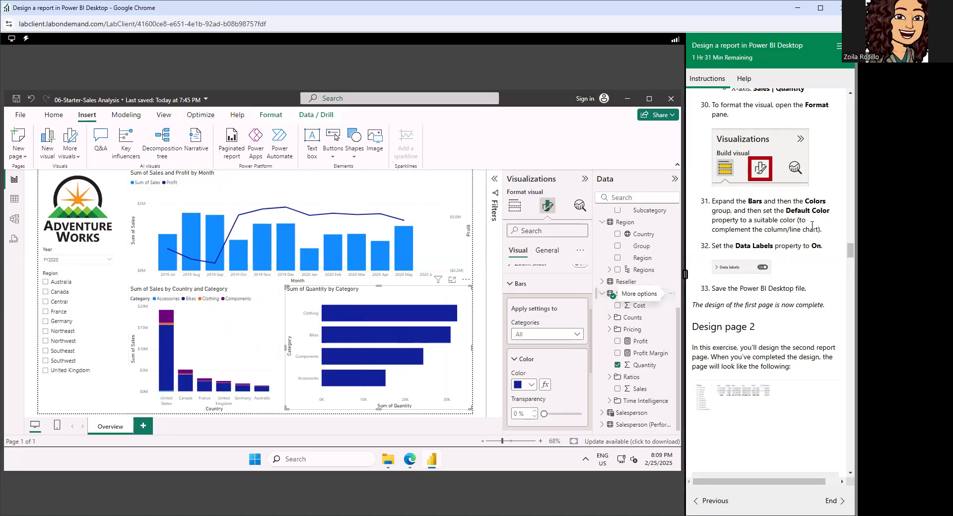
Turn on data labels for the stacked bar chart and read on in the lab instructions to the Design page 2 section.
scroll(813, 244, "down", 1)
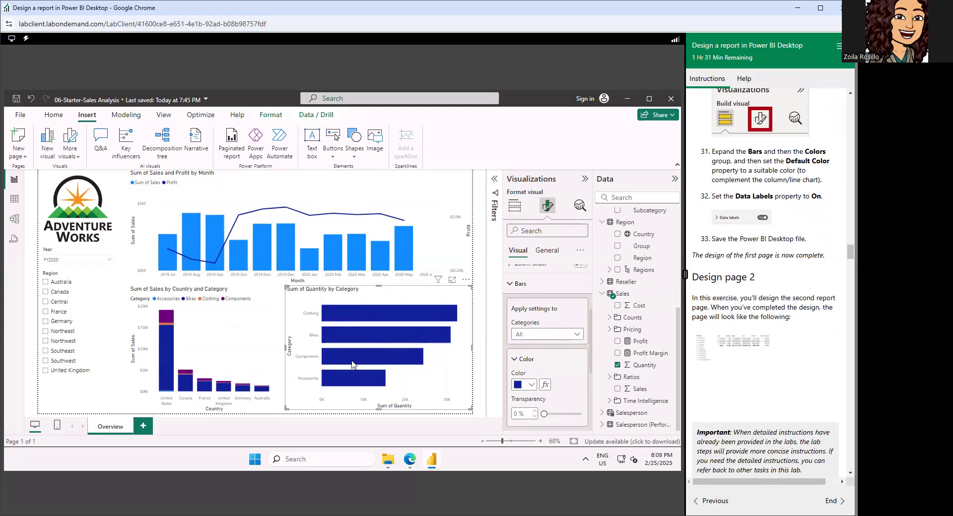
mouse_move(352, 365)
scroll(564, 367, "down", 2)
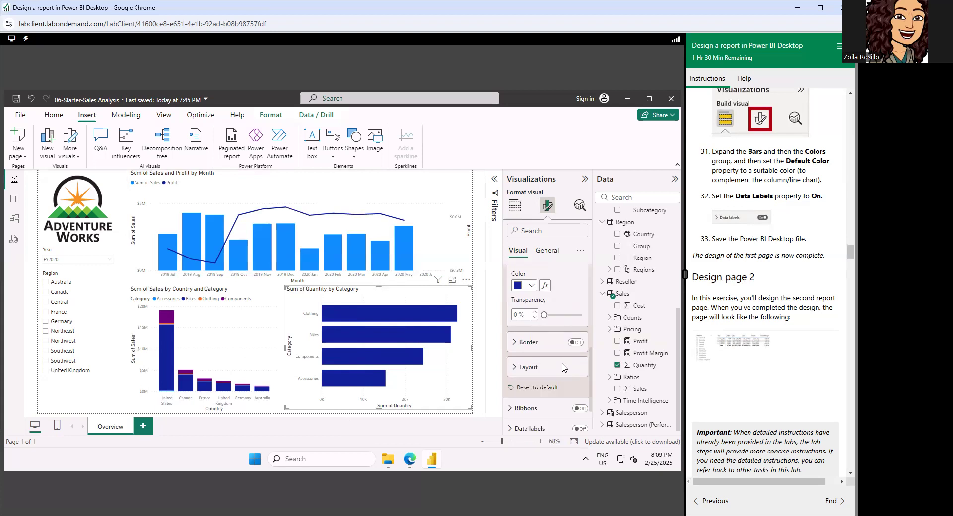
scroll(563, 405, "down", 1)
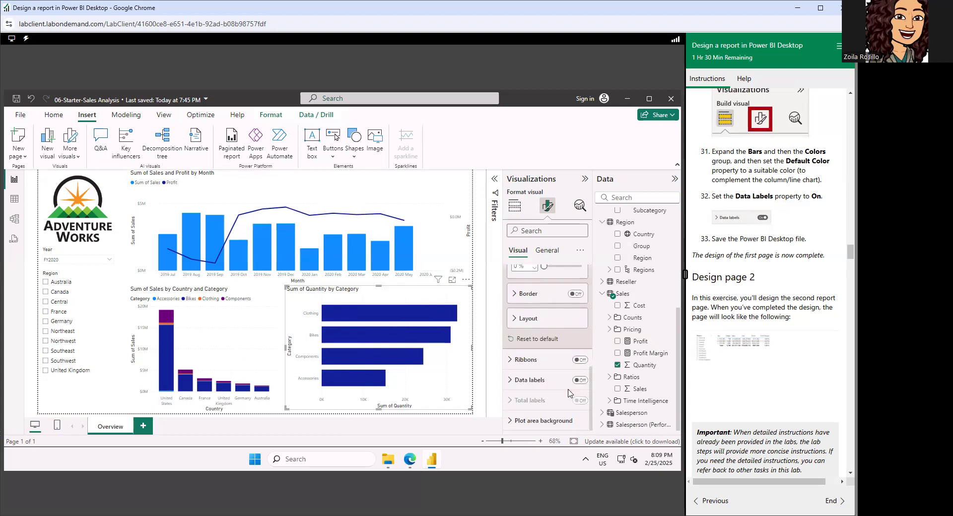
left_click(512, 381)
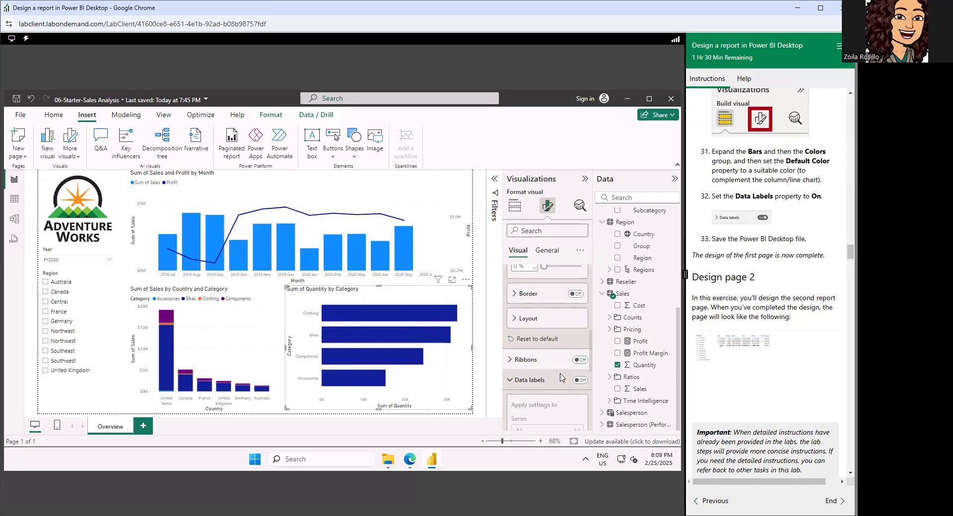
left_click_drag(590, 346, 590, 366)
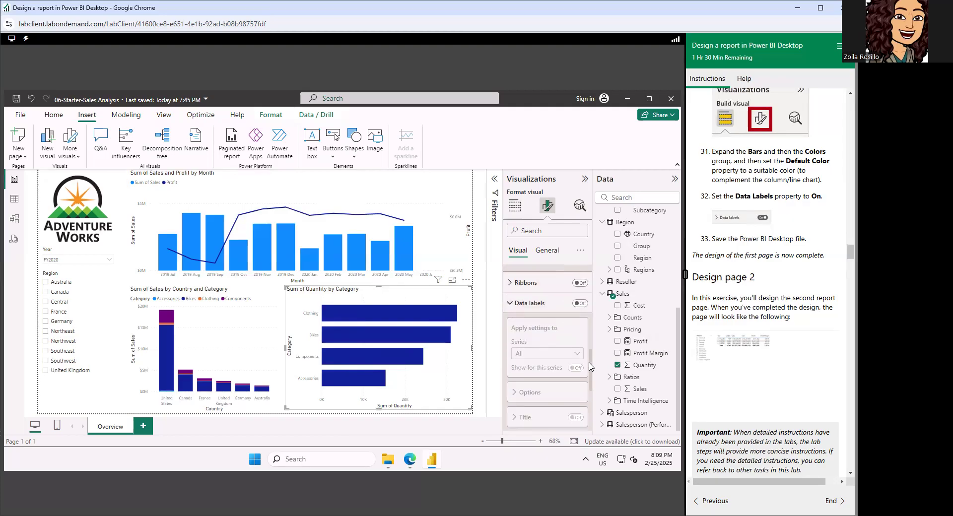
left_click(580, 305)
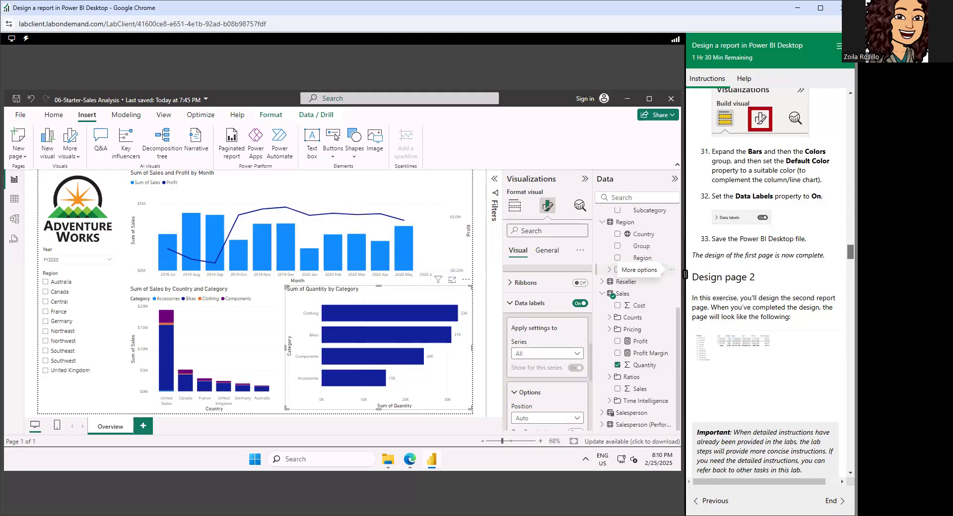
left_click_drag(850, 252, 851, 255)
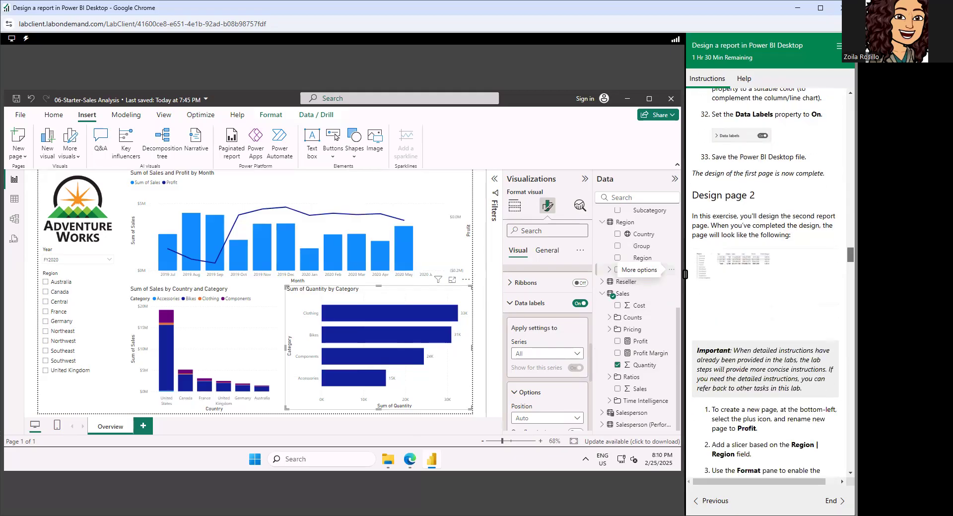